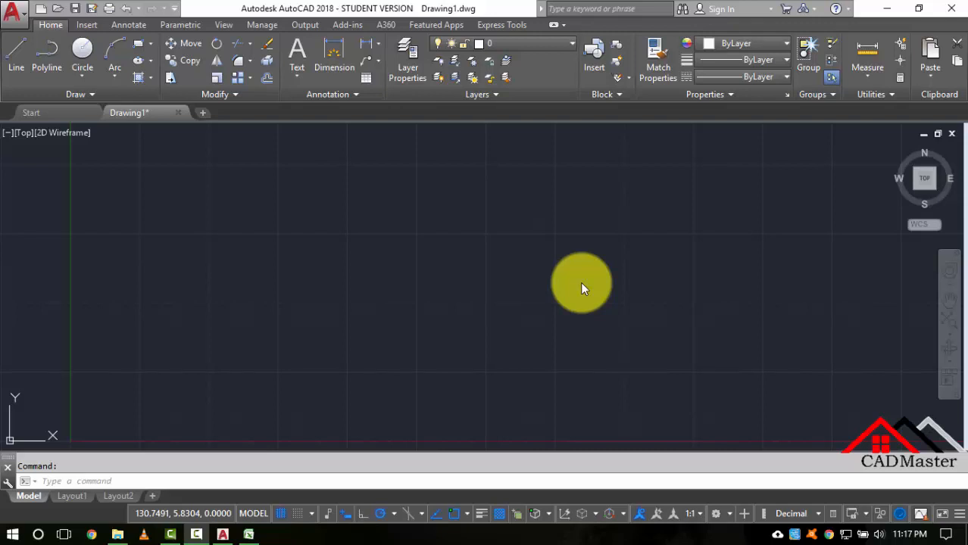
Switch to the Book1.xlsx workbook in Excel and examine the northing and easting coordinates in columns N and E.
click(477, 210)
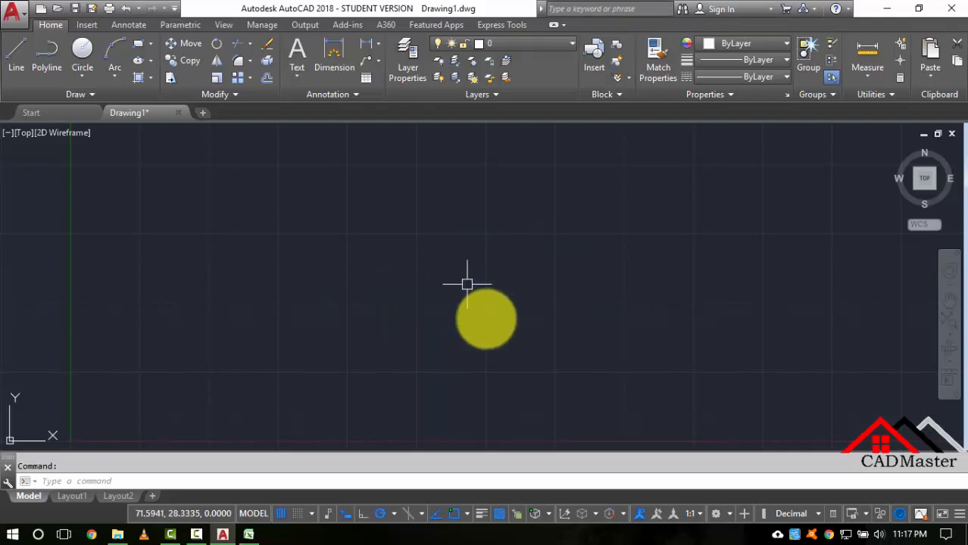
click(249, 535)
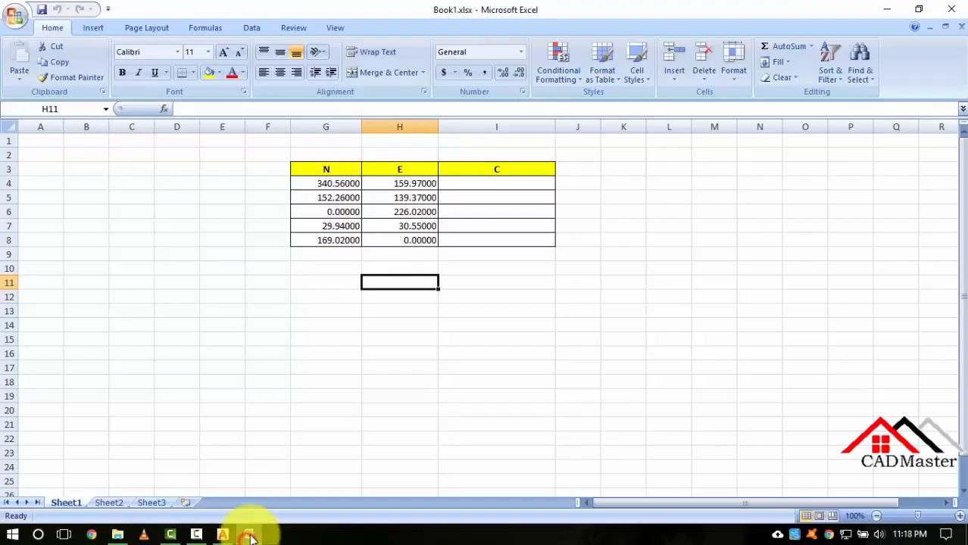
click(459, 270)
click(416, 194)
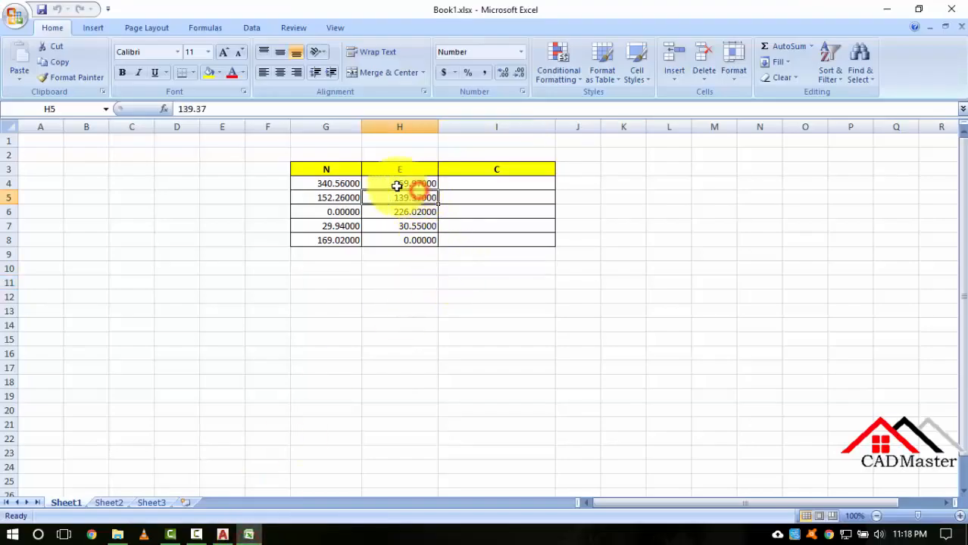
click(346, 184)
click(393, 182)
click(403, 198)
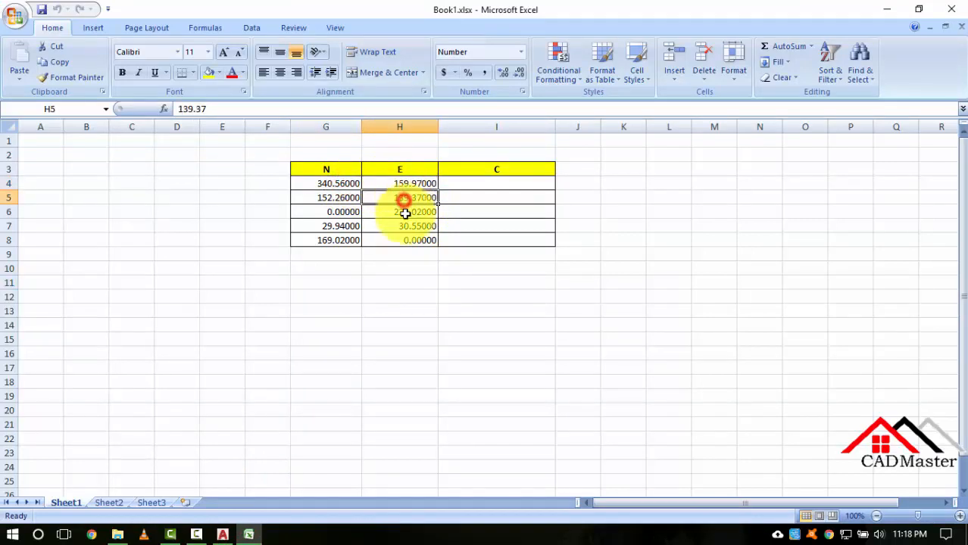
click(405, 213)
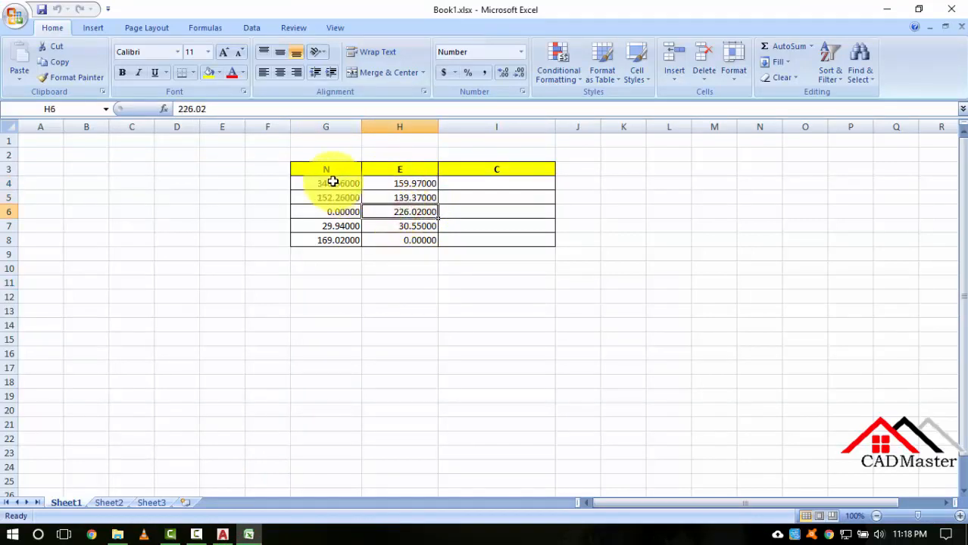
Enter the formula =H4&","&G4 in cell I4 to join easting and northing, and fill it down through I8.
click(475, 181)
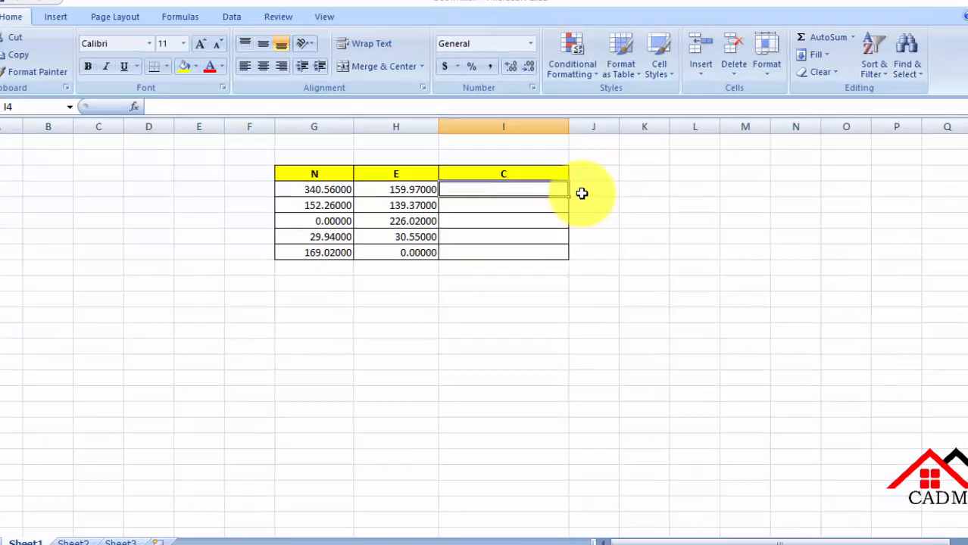
text(=)
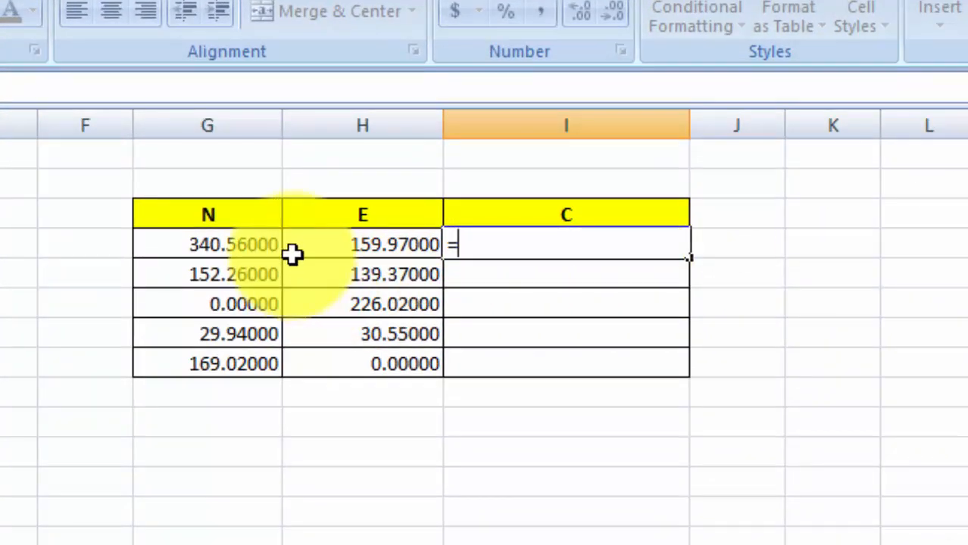
click(341, 243)
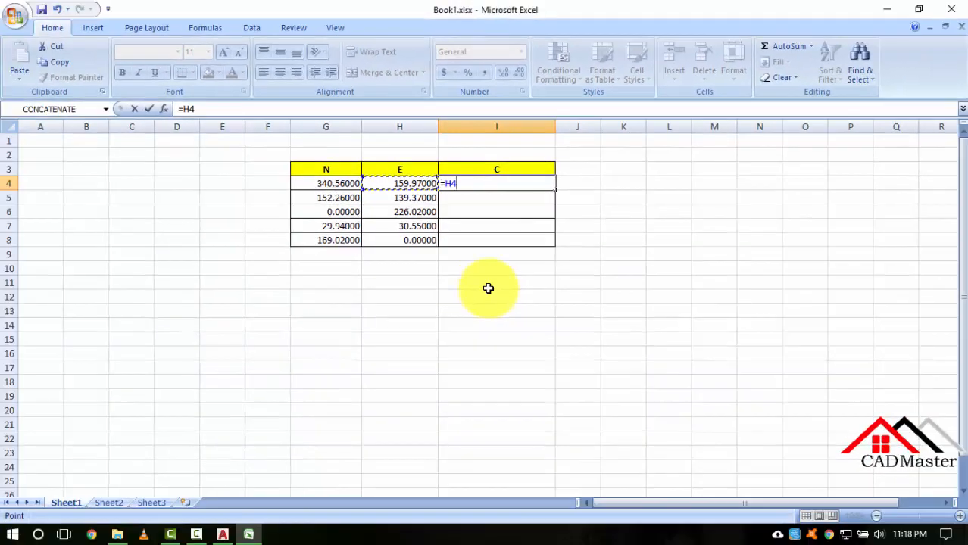
text(&)
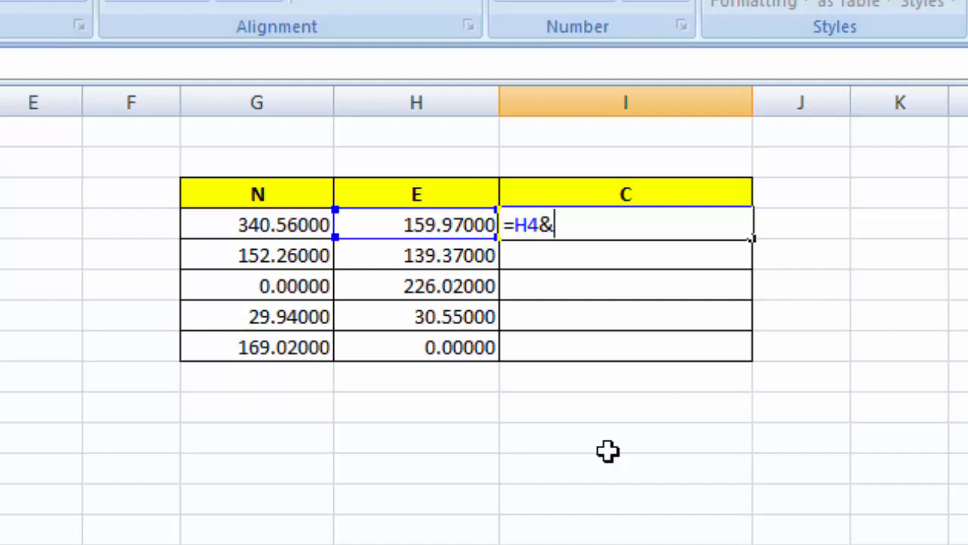
text(","&)
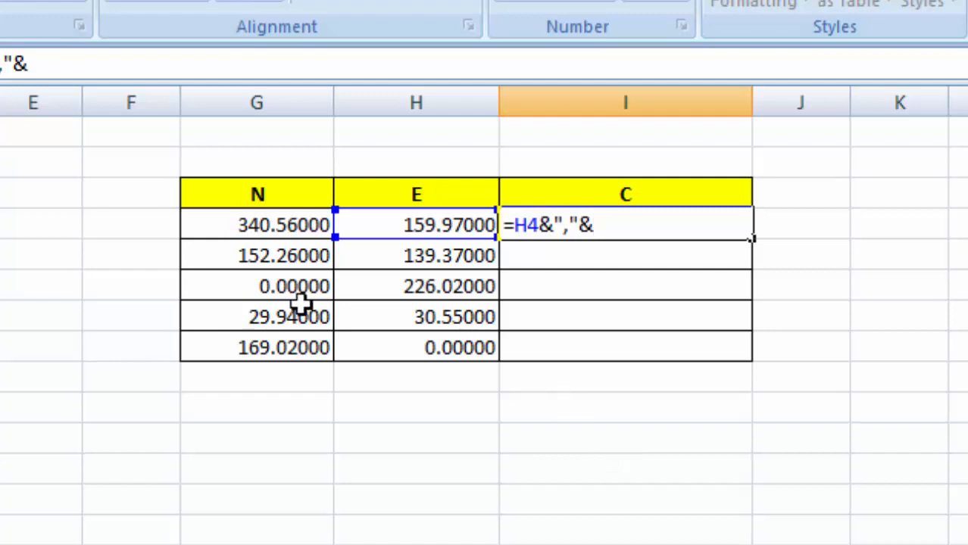
click(282, 226)
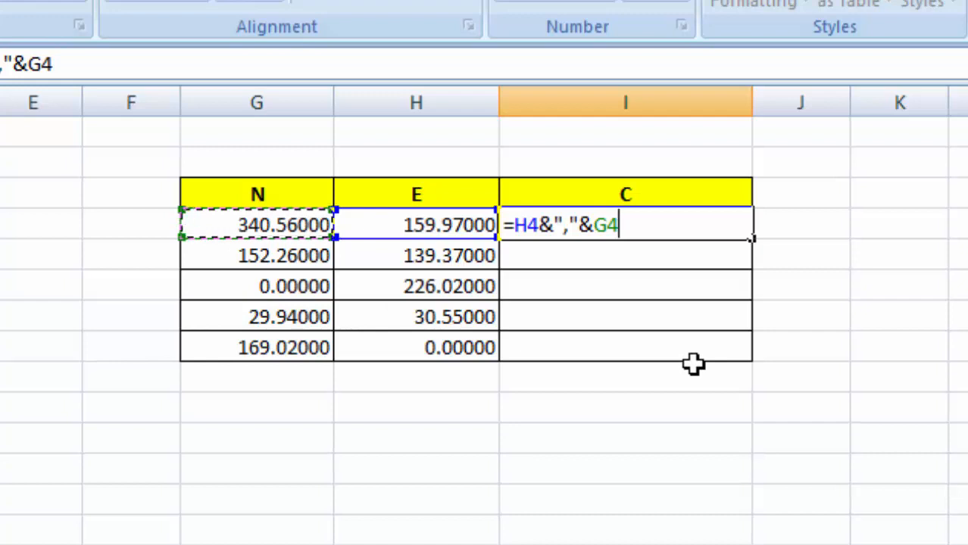
key(Return)
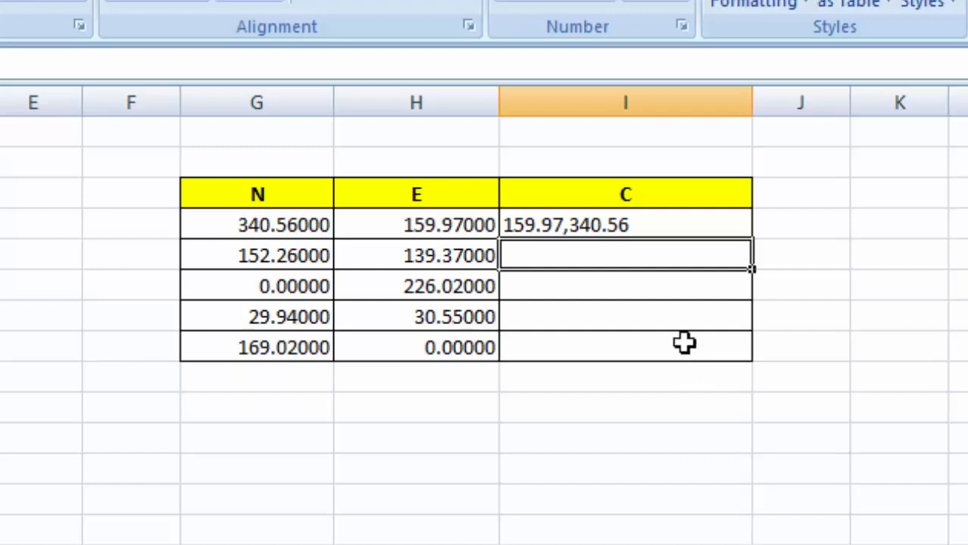
click(668, 232)
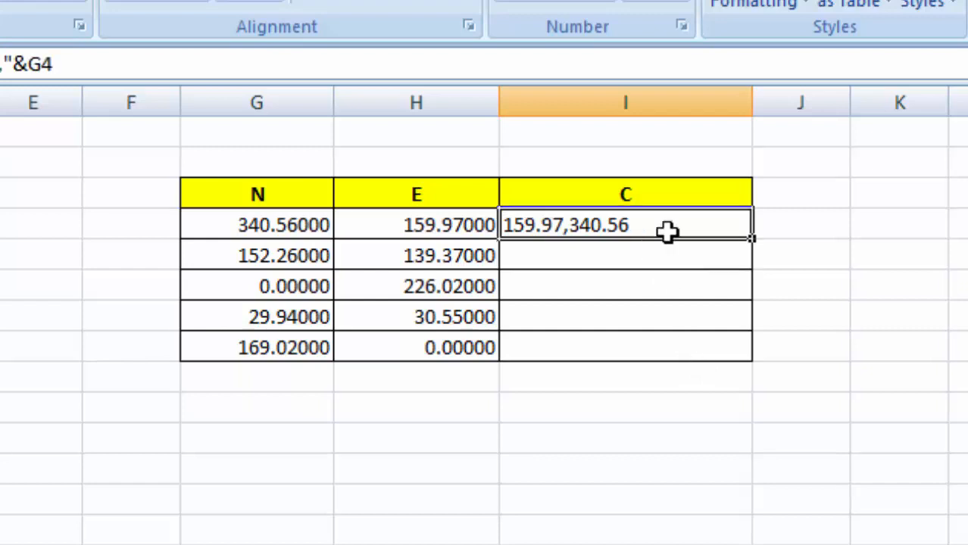
double_click(753, 238)
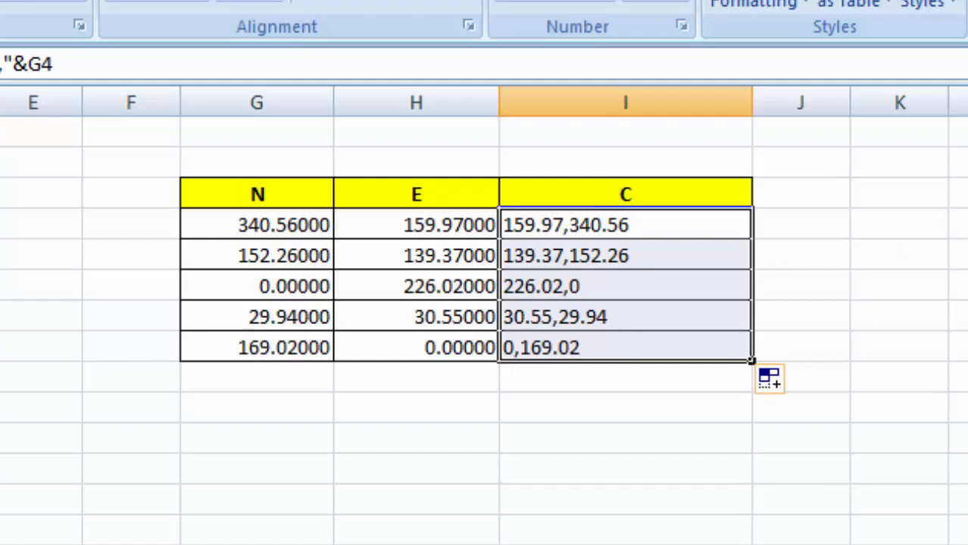
Copy the combined coordinate cells I4:I8 of column C in the Excel workbook.
click(224, 537)
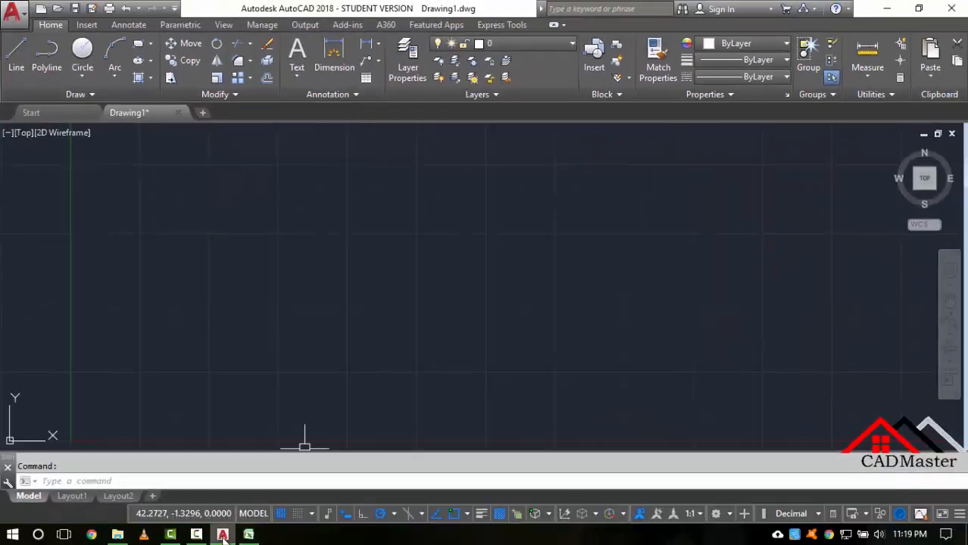
click(223, 536)
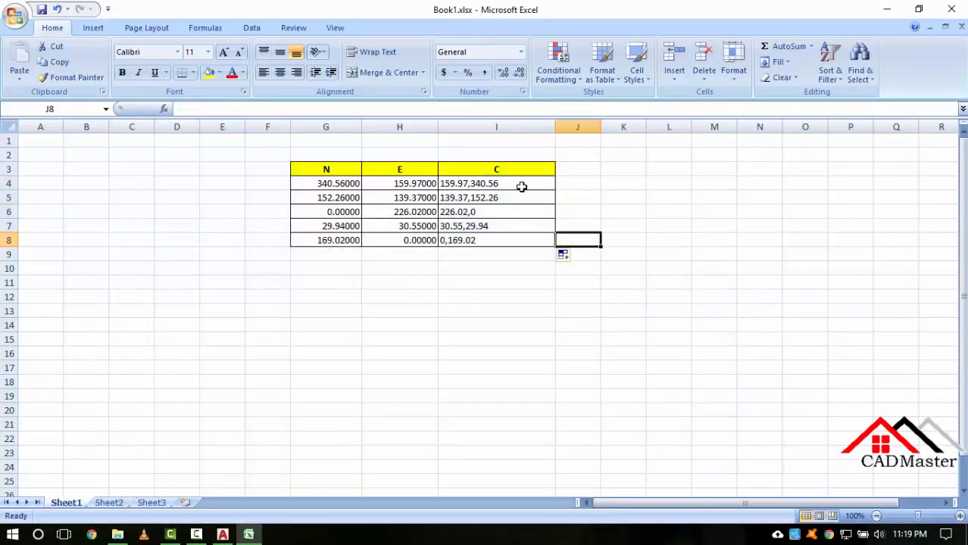
drag(520, 186, 529, 240)
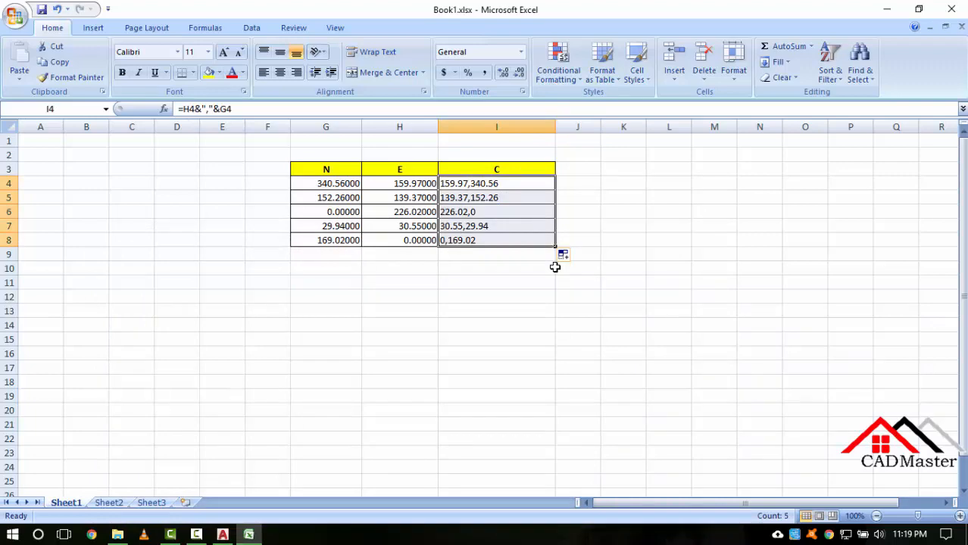
key(ctrl+c)
right_click(502, 212)
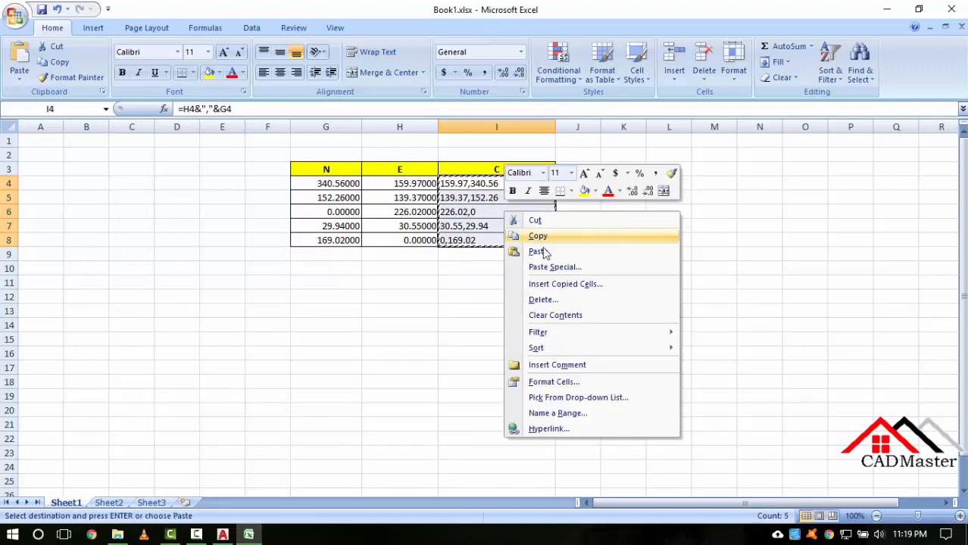
click(553, 236)
Switch to AutoCAD and create points from the copied coordinates by pasting them into the Point command.
click(223, 534)
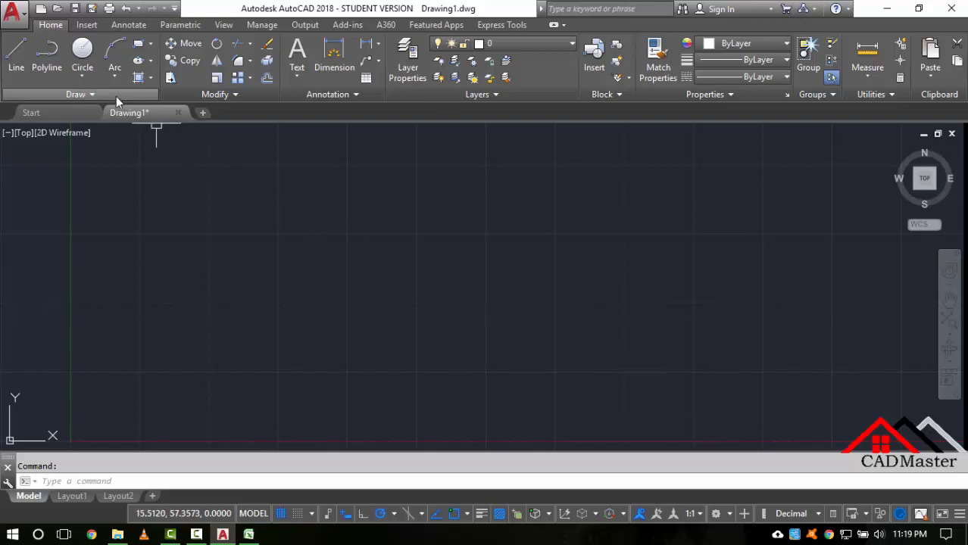
click(116, 96)
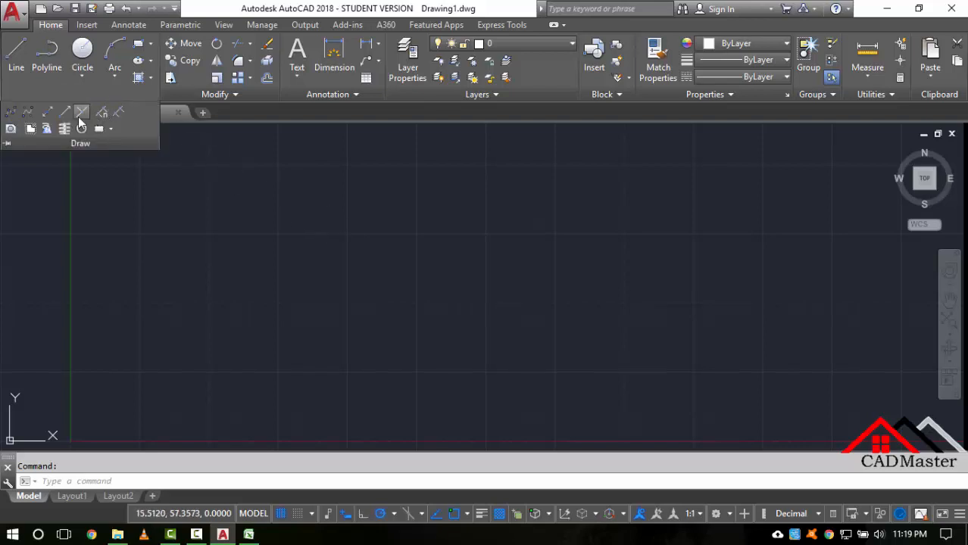
click(80, 118)
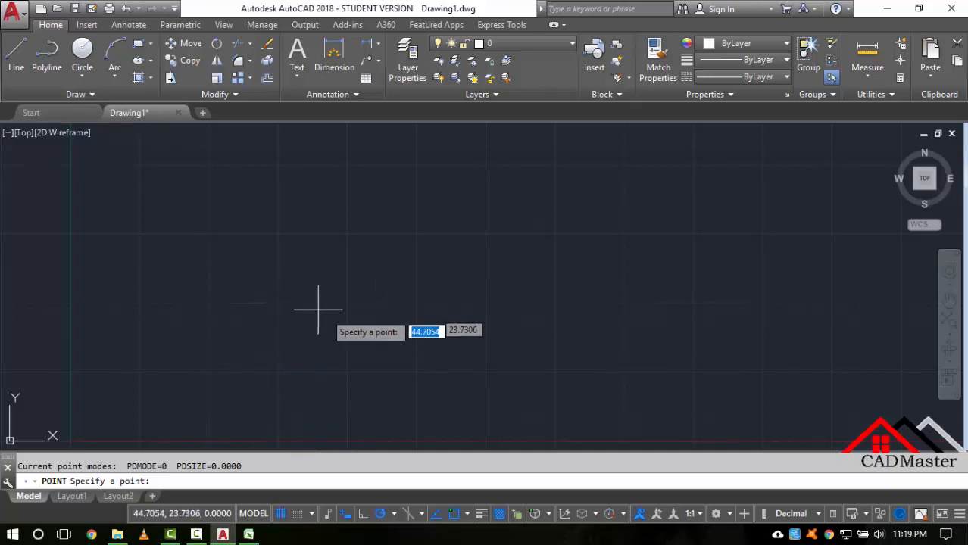
right_click(245, 479)
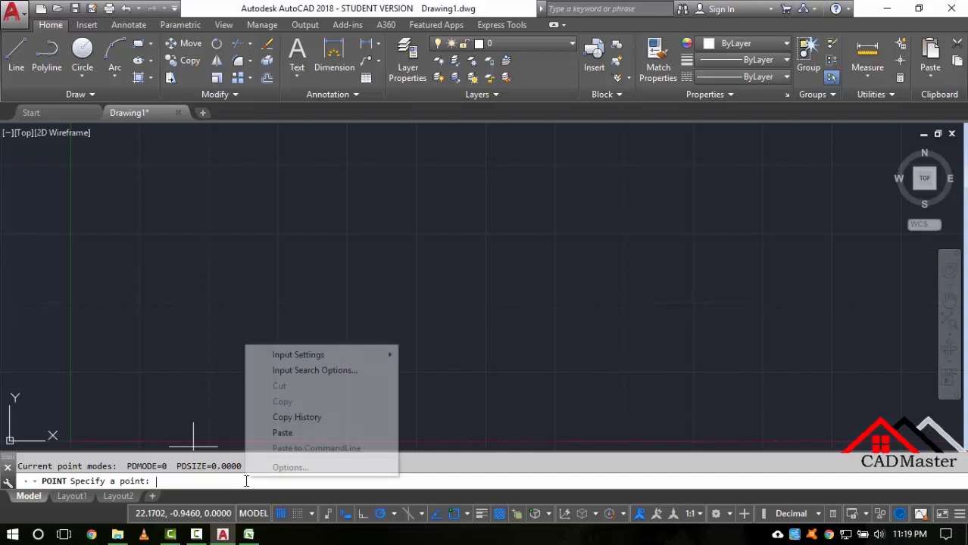
click(288, 433)
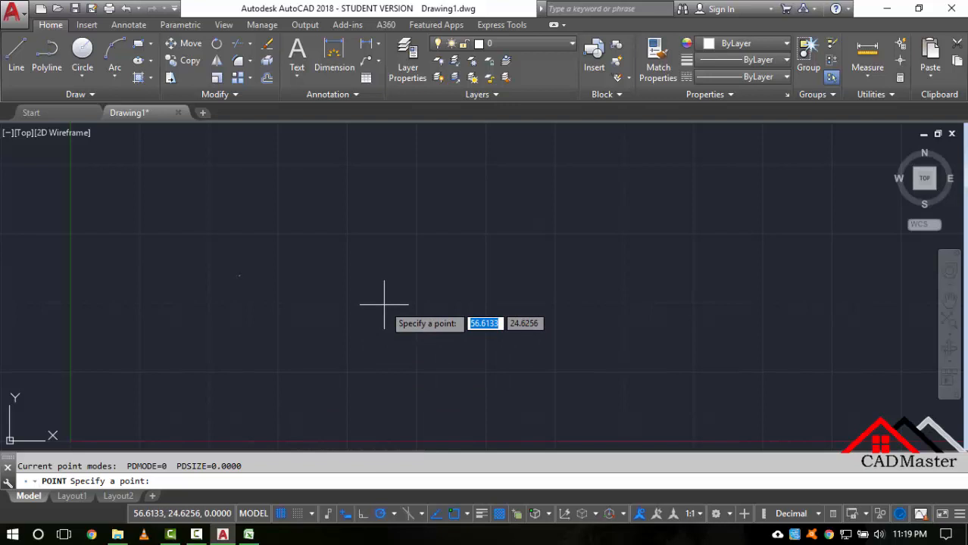
key(Escape)
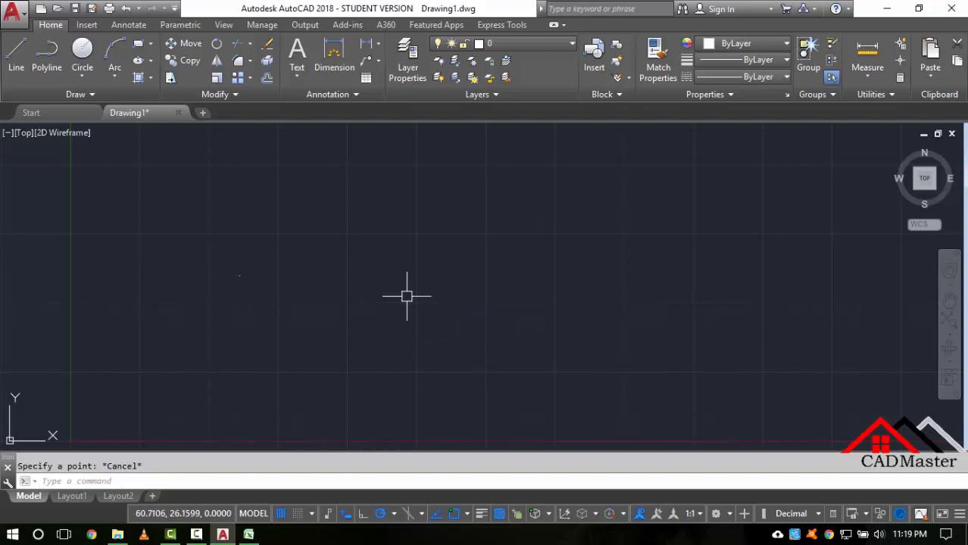
Zoom to the drawing extents and select all the points with a crossing window to check their placement, then clear the selection.
text(z)
key(Return)
text(a)
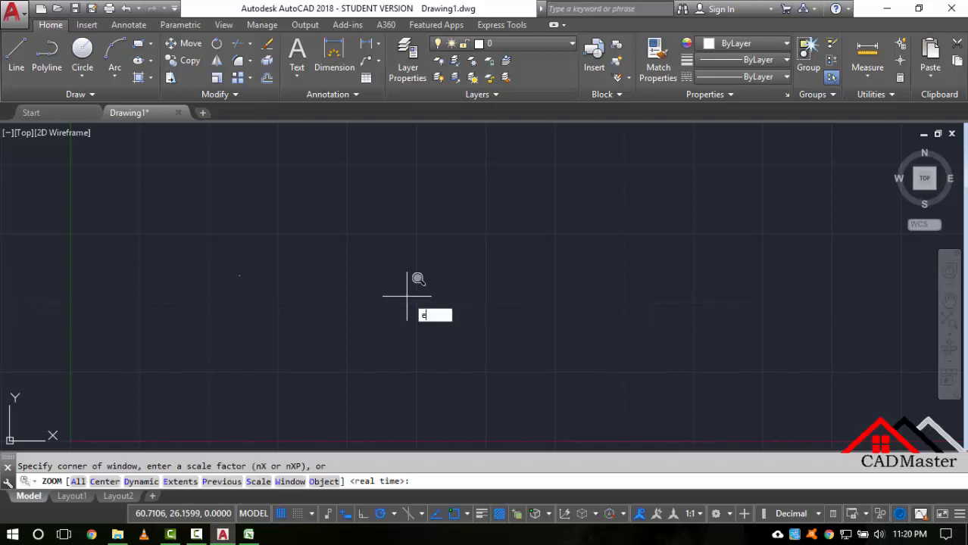
key(Return)
middle_drag(446, 252, 387, 246)
click(556, 151)
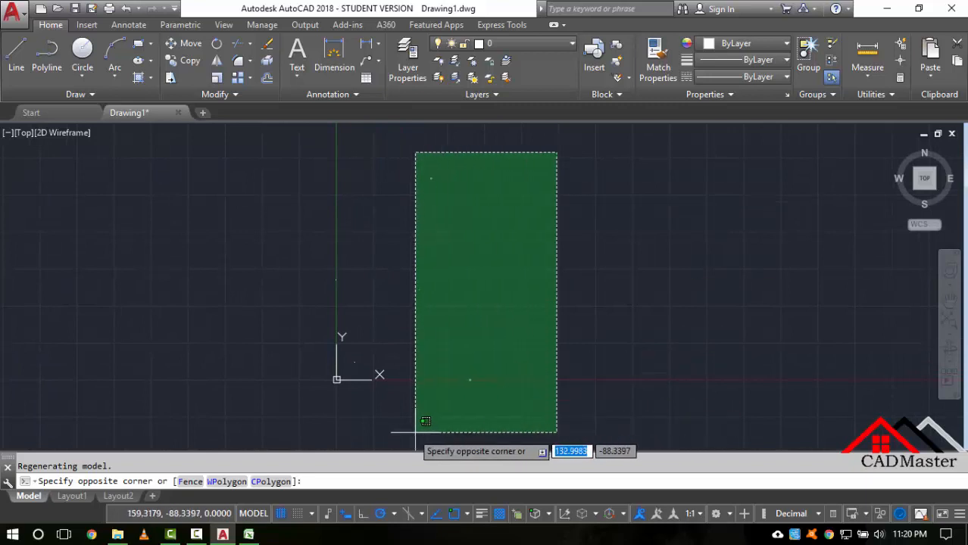
click(281, 426)
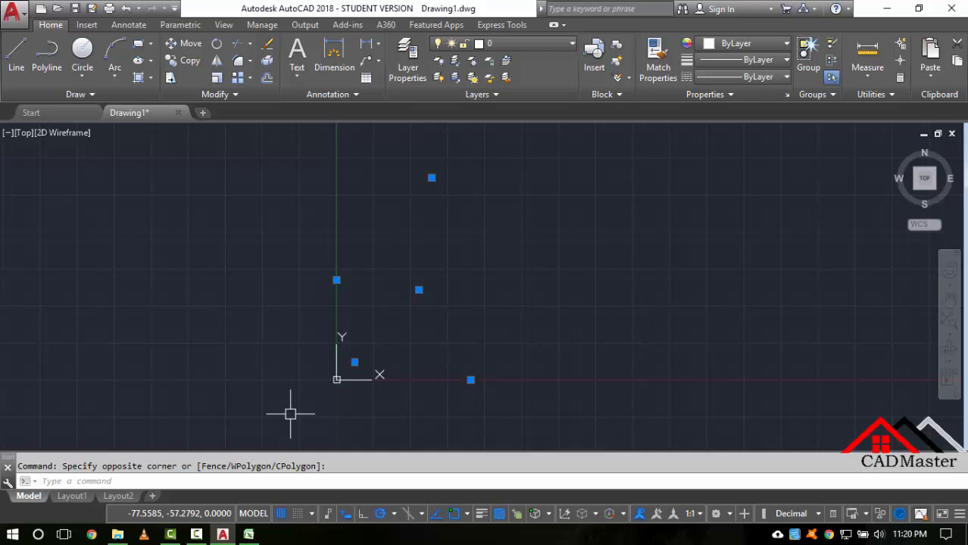
key(Escape)
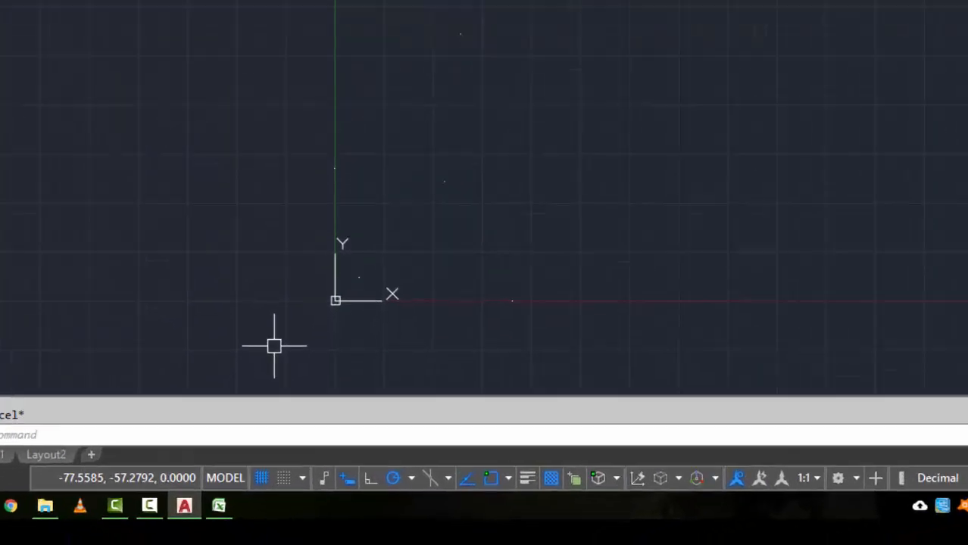
Set the point style to the circle with an X through it using DDPTYPE.
text(ddp)
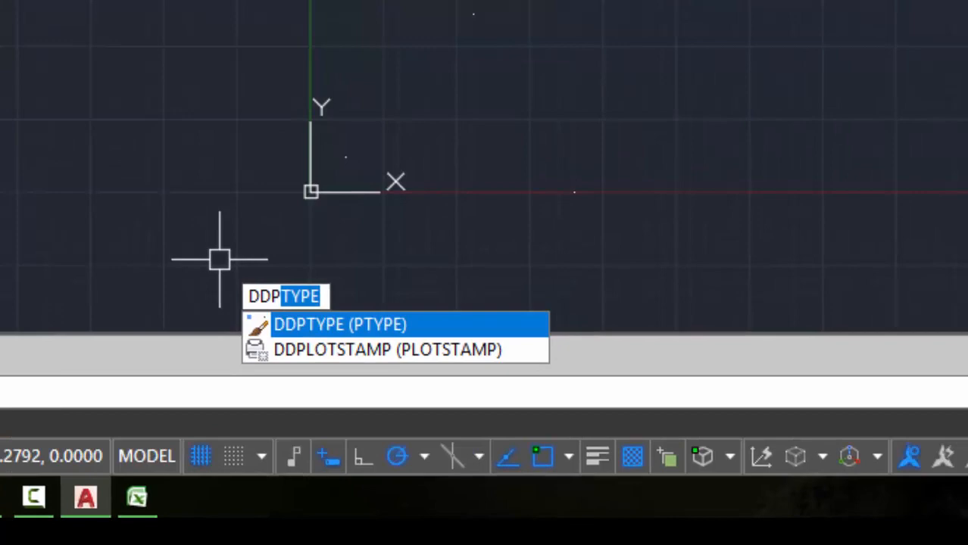
key(Return)
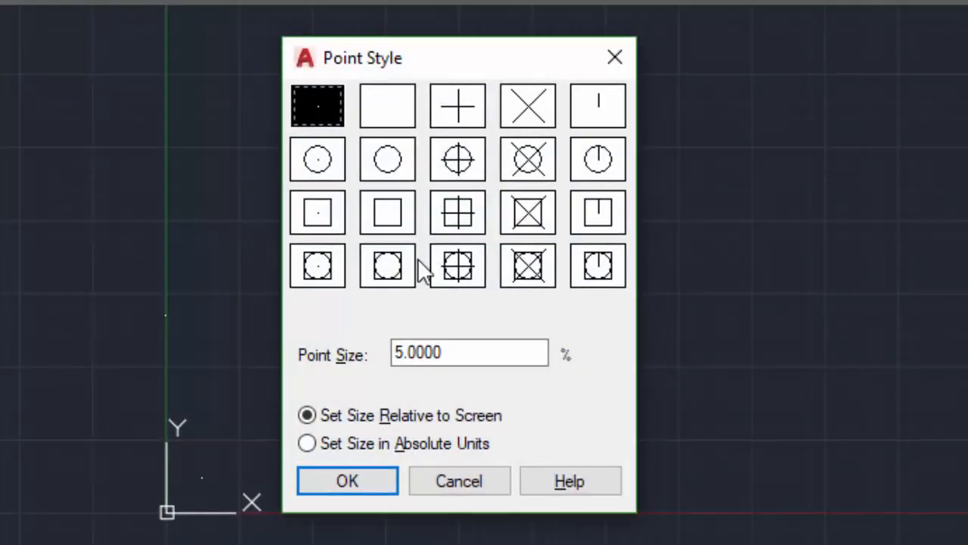
click(530, 176)
click(322, 482)
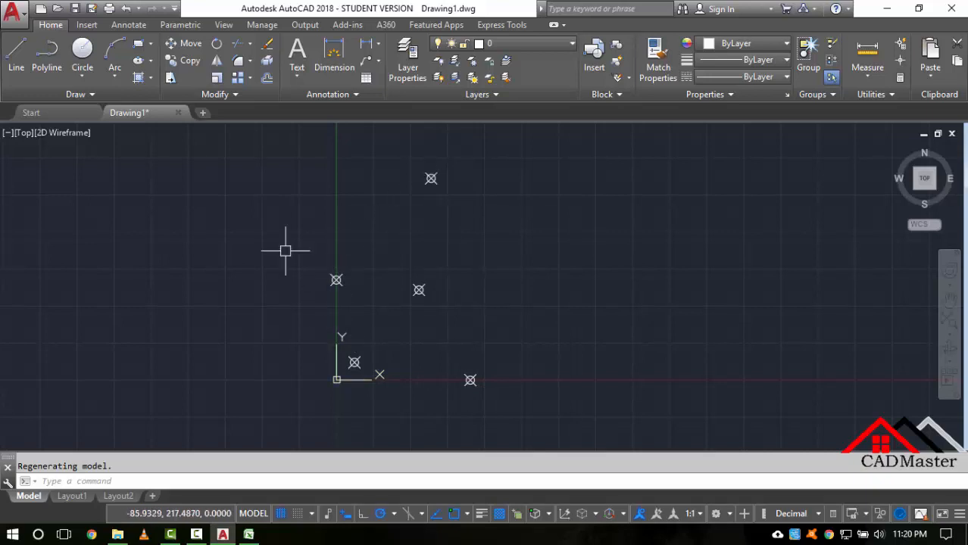
Switch to Excel and copy the combined coordinate cells I4:I8 of column C again.
click(248, 535)
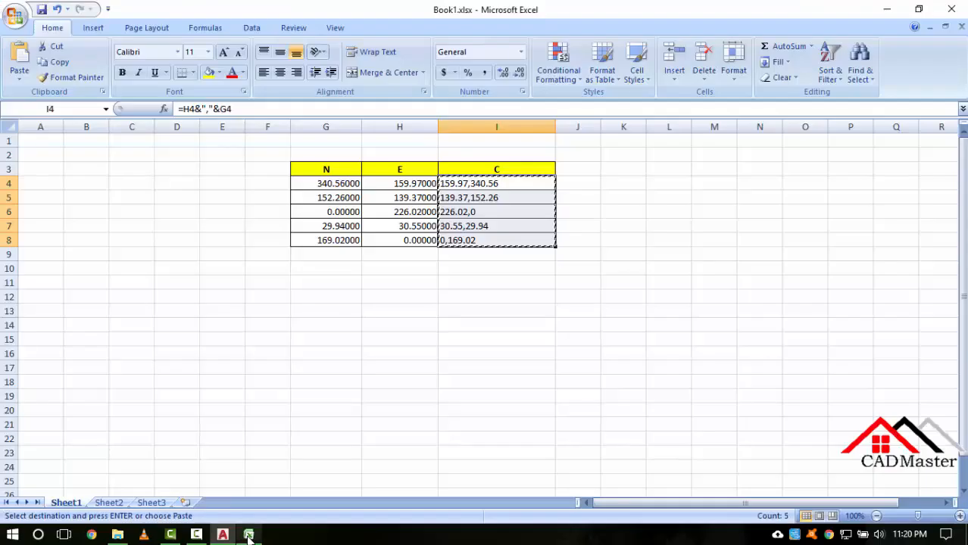
right_click(491, 196)
click(530, 225)
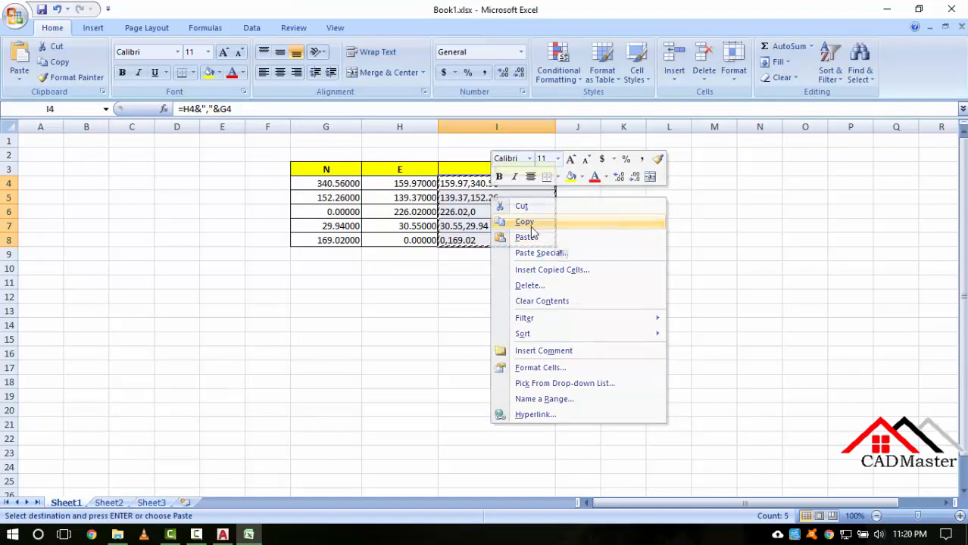
Switch to AutoCAD, draw a closed polyline through the copied coordinates with PLINE, and select it to check it before clearing the selection.
click(222, 535)
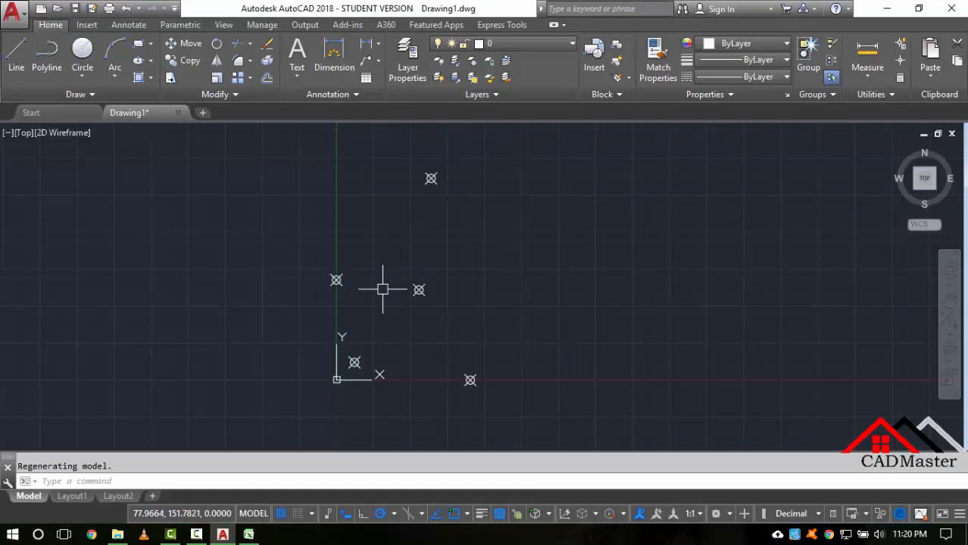
text(PL)
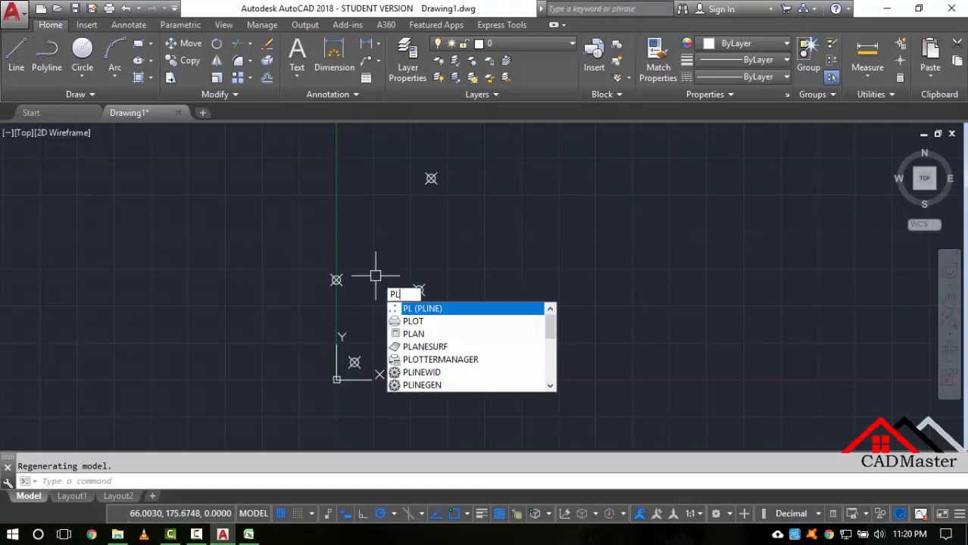
key(Return)
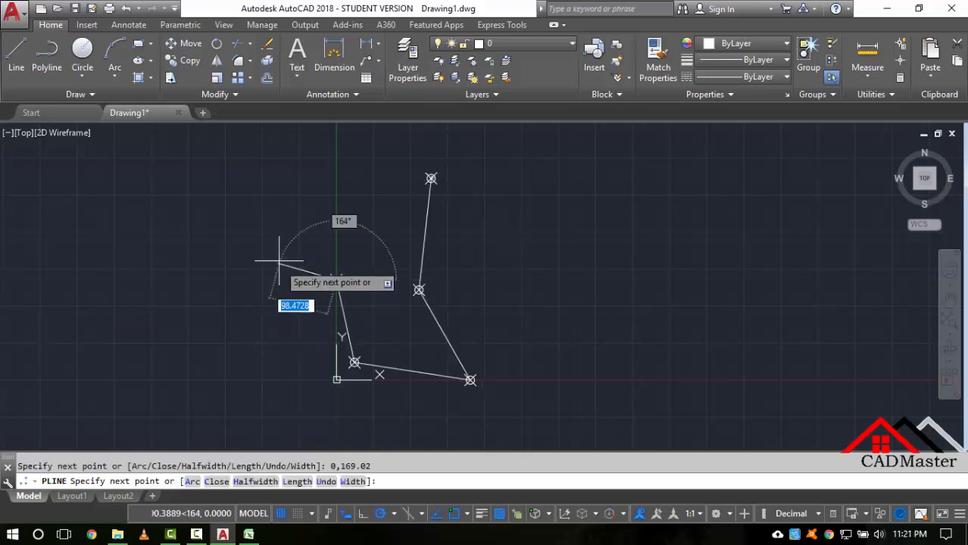
text(c)
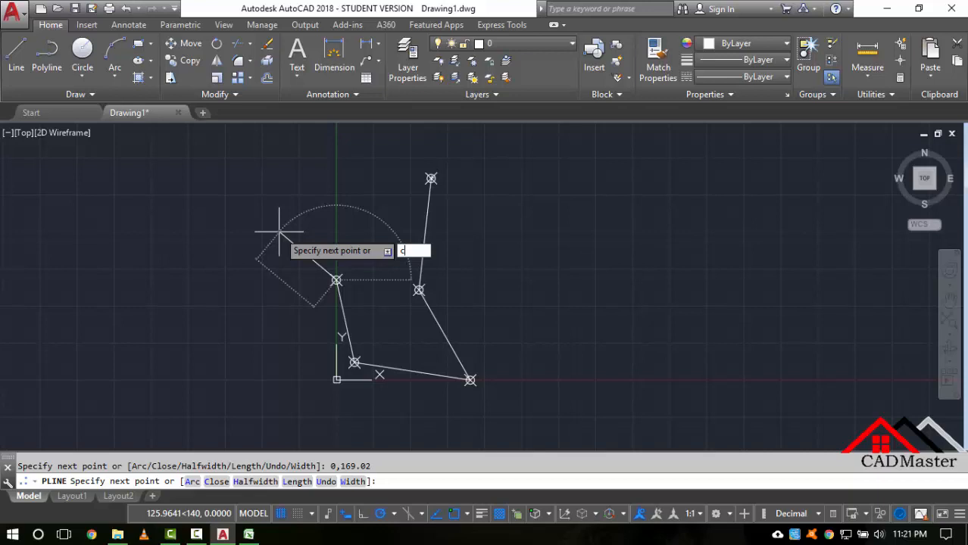
key(Return)
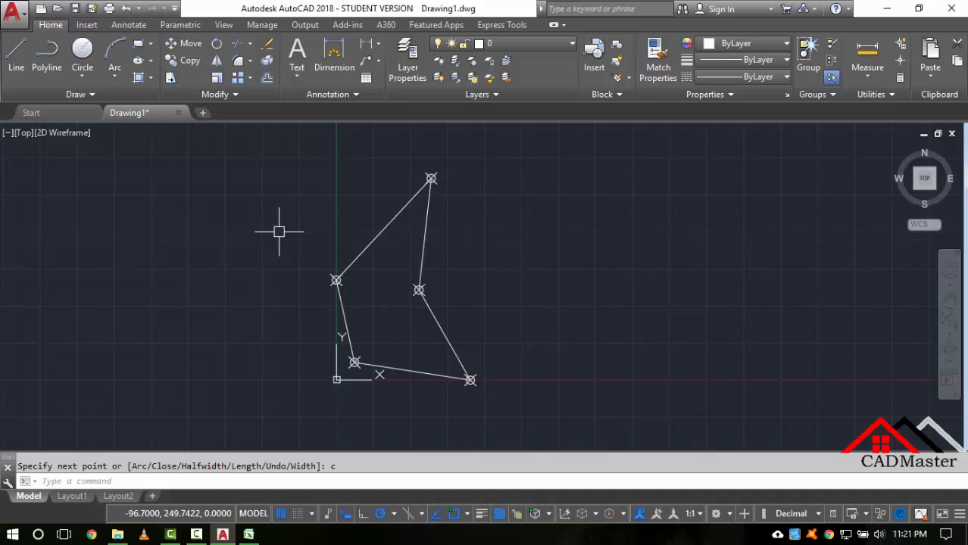
click(379, 229)
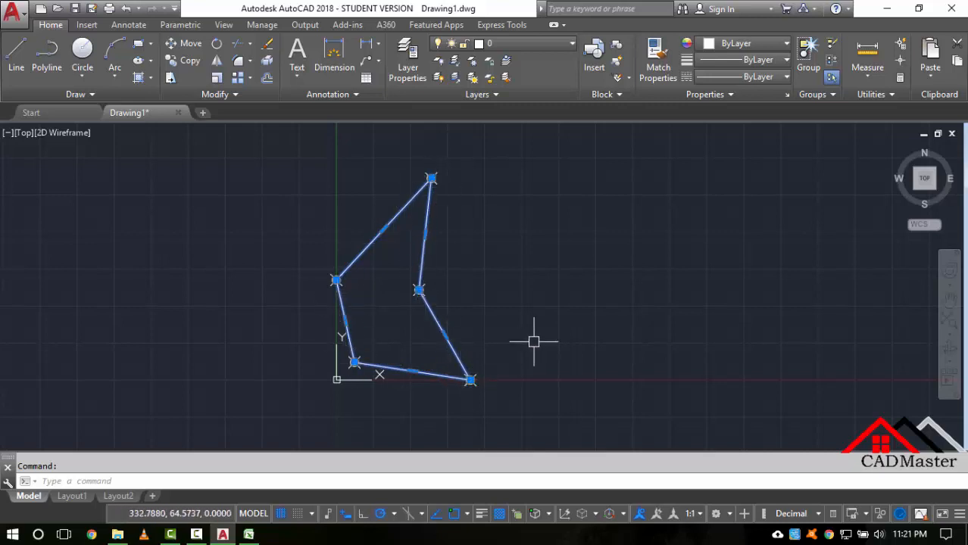
key(Escape)
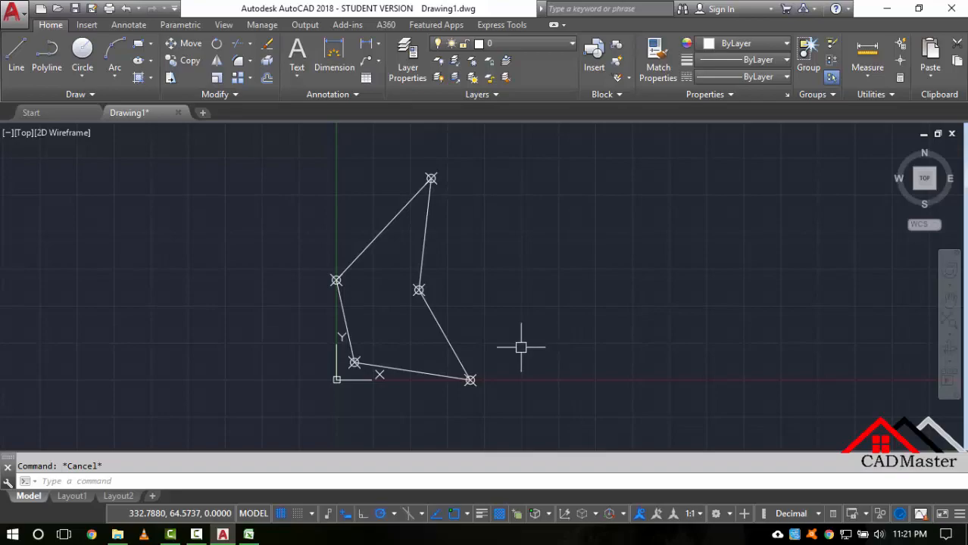
Switch to Excel and review the row 4 northing and easting cells and the combining formula in I4, leaving the formula edit cancelled.
click(248, 535)
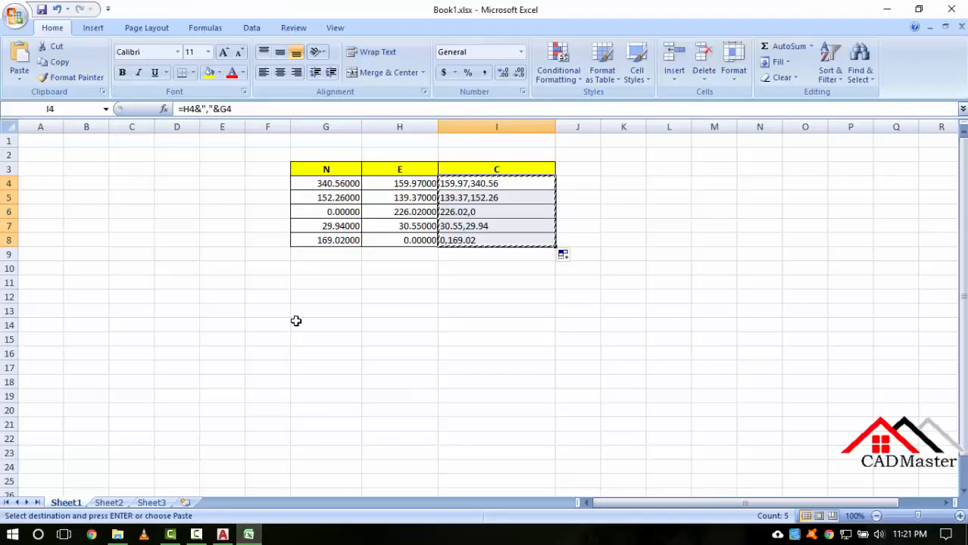
click(318, 182)
click(397, 186)
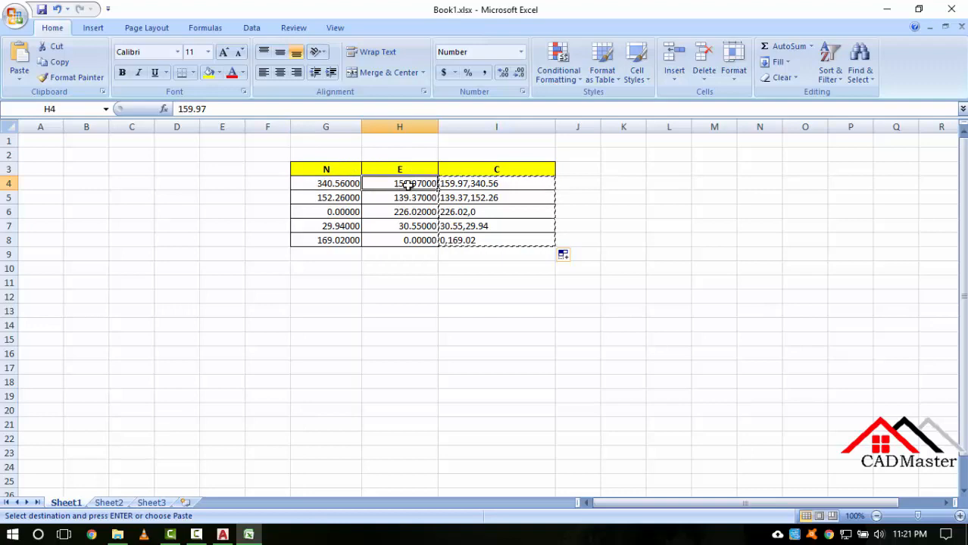
click(490, 183)
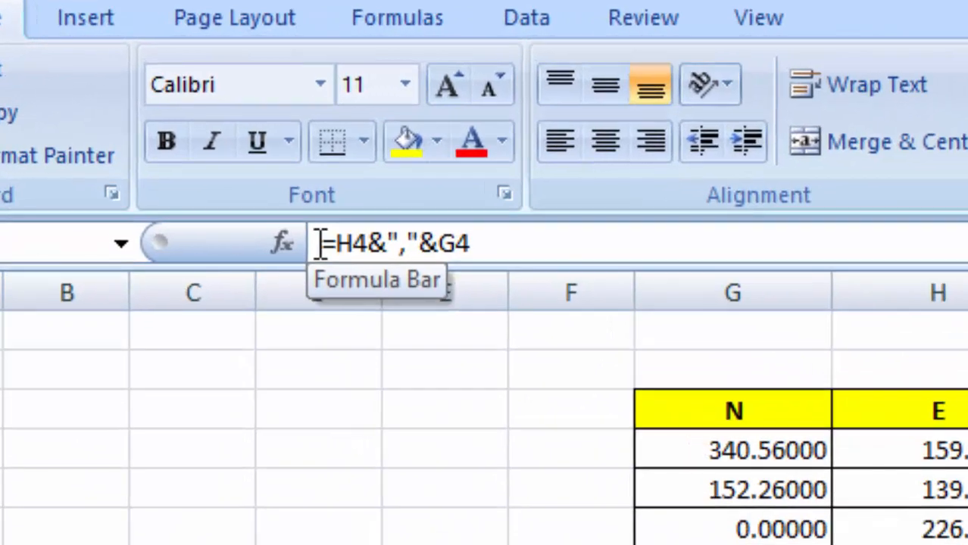
drag(210, 141, 276, 148)
drag(448, 257, 487, 255)
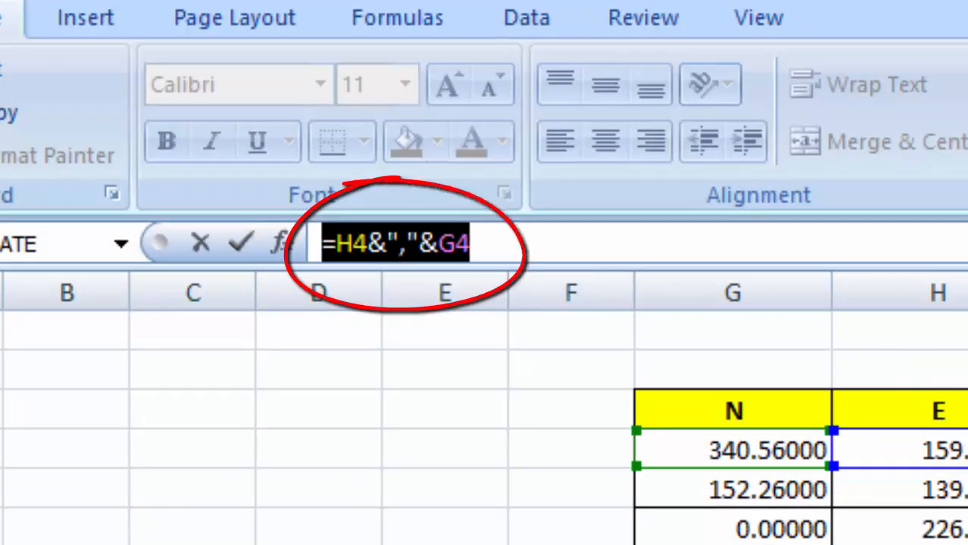
click(507, 372)
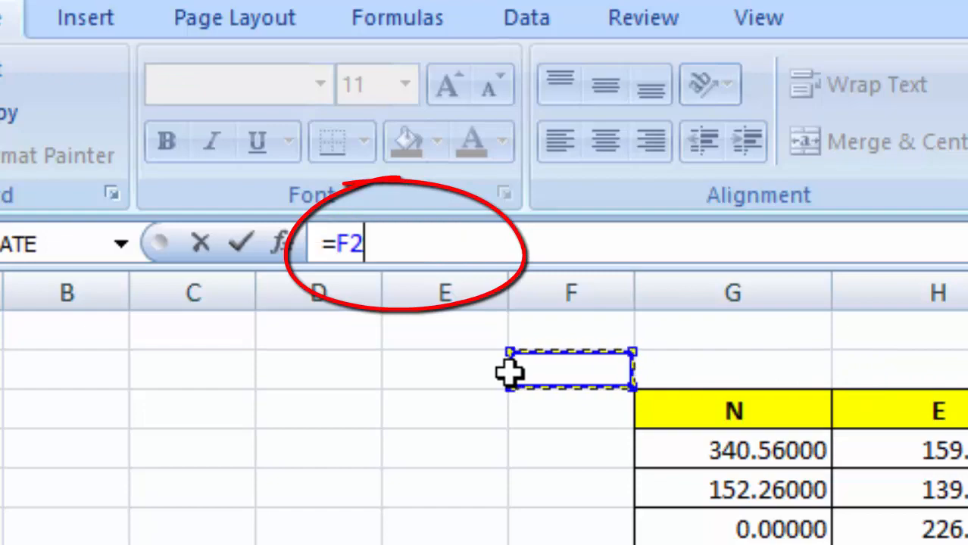
key(Escape)
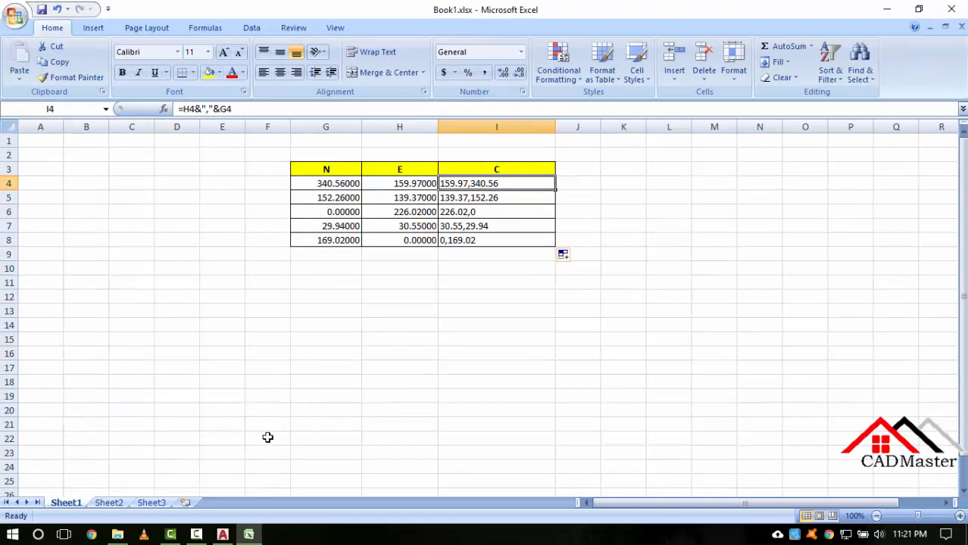
Switch to File Explorer and locate Coordinates with Table.lsp in the Auto CAD Survey Files folder under Downloads.
click(196, 536)
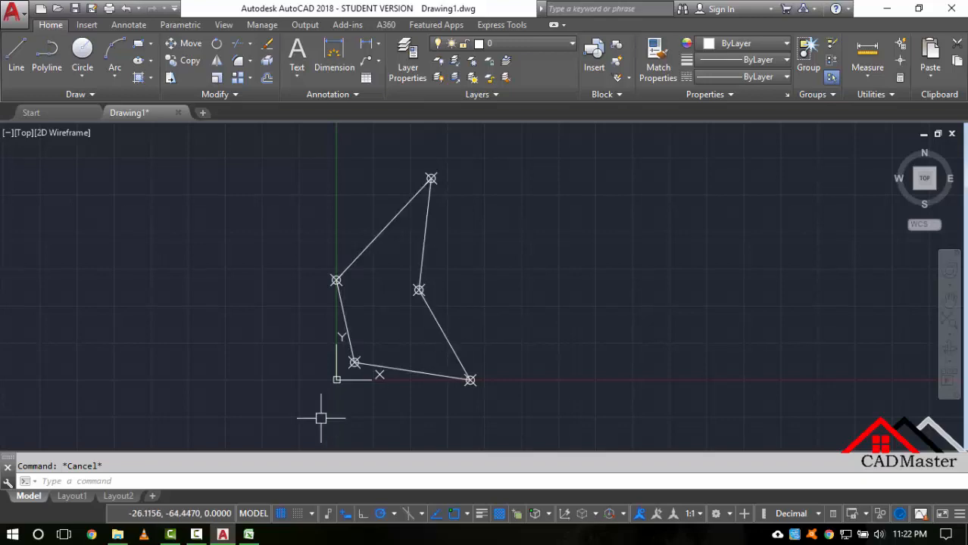
click(117, 534)
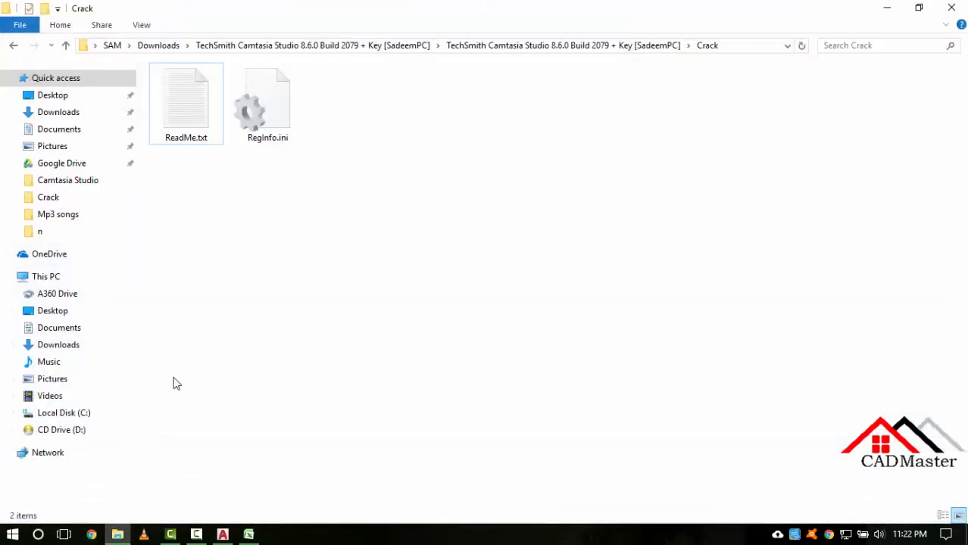
click(119, 535)
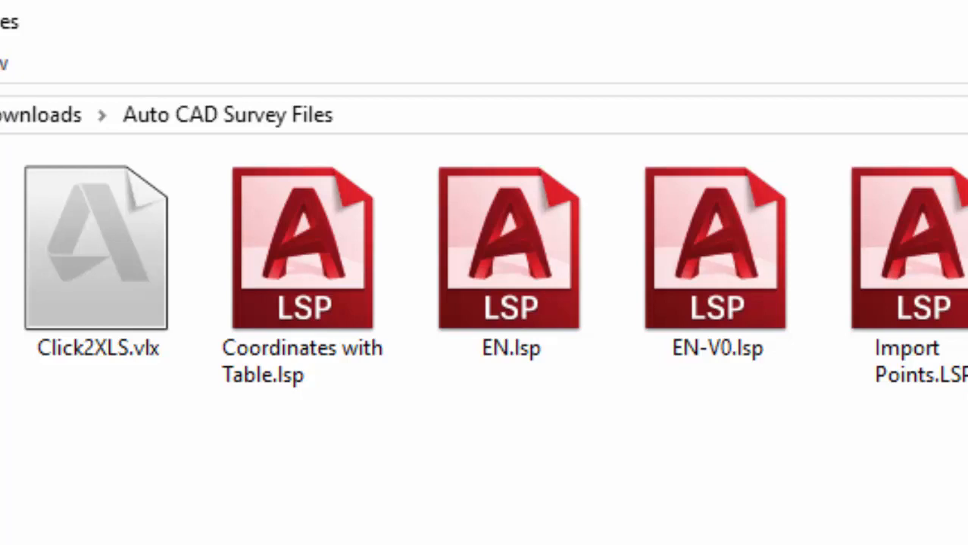
drag(966, 544, 79, 293)
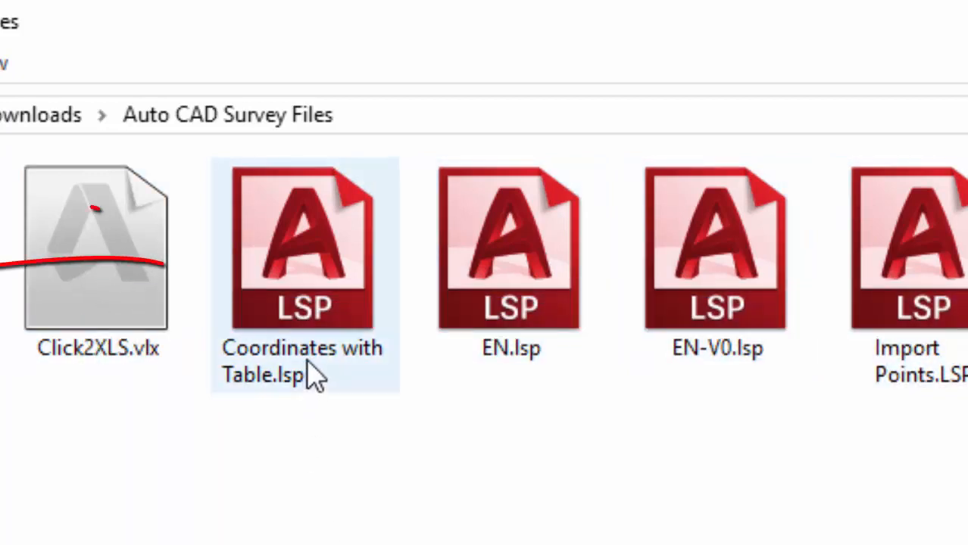
click(288, 325)
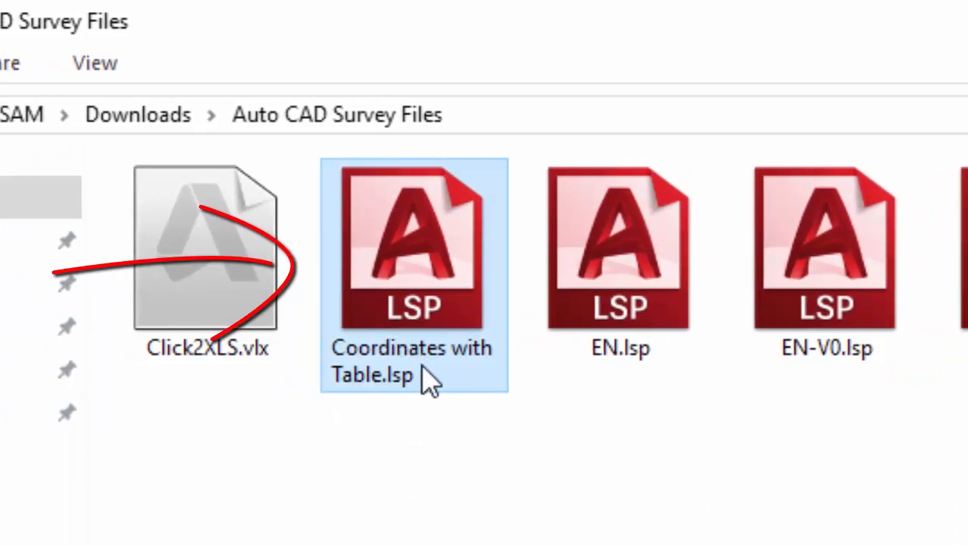
mouse_move(406, 386)
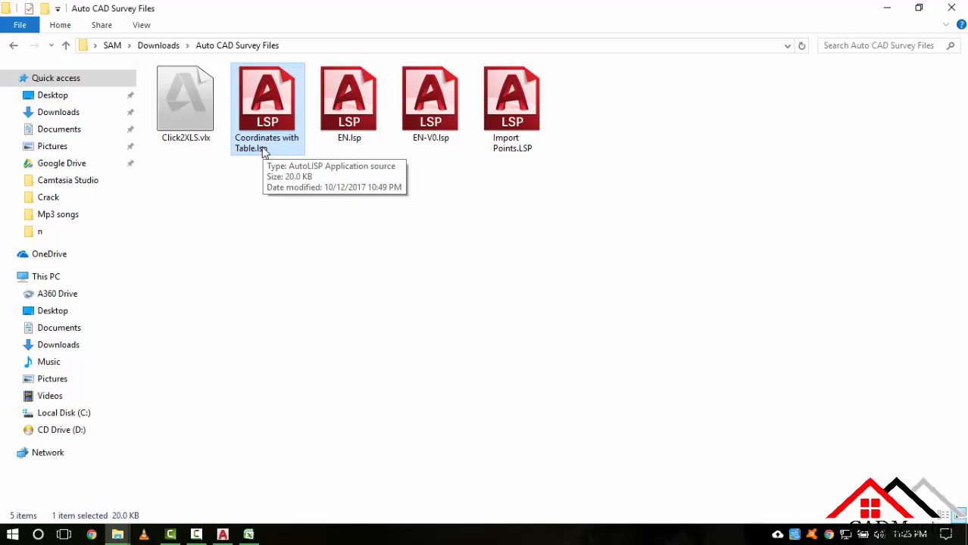
Switch to AutoCAD, load Coordinates with Table.lsp with APPLOAD, and read and dismiss its instructions.
click(222, 534)
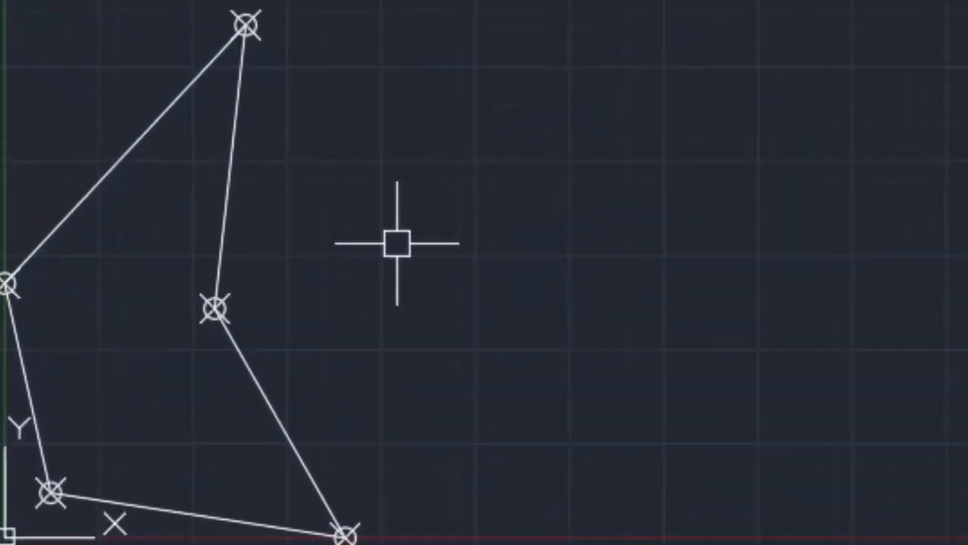
text(AP)
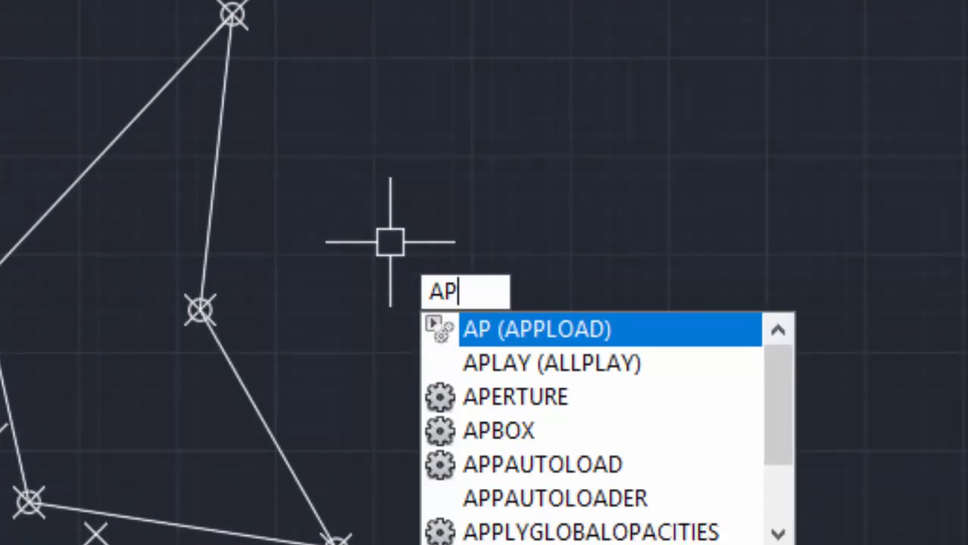
key(Return)
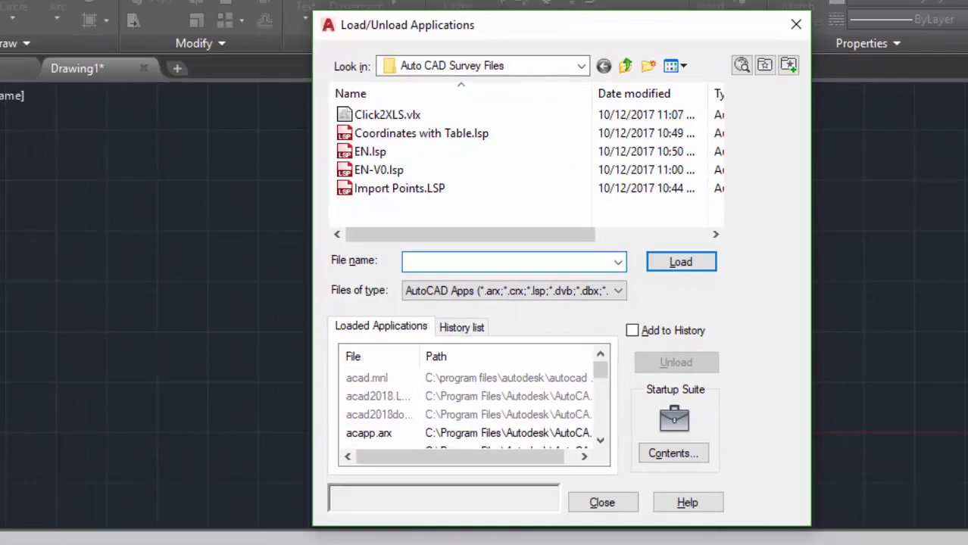
click(415, 136)
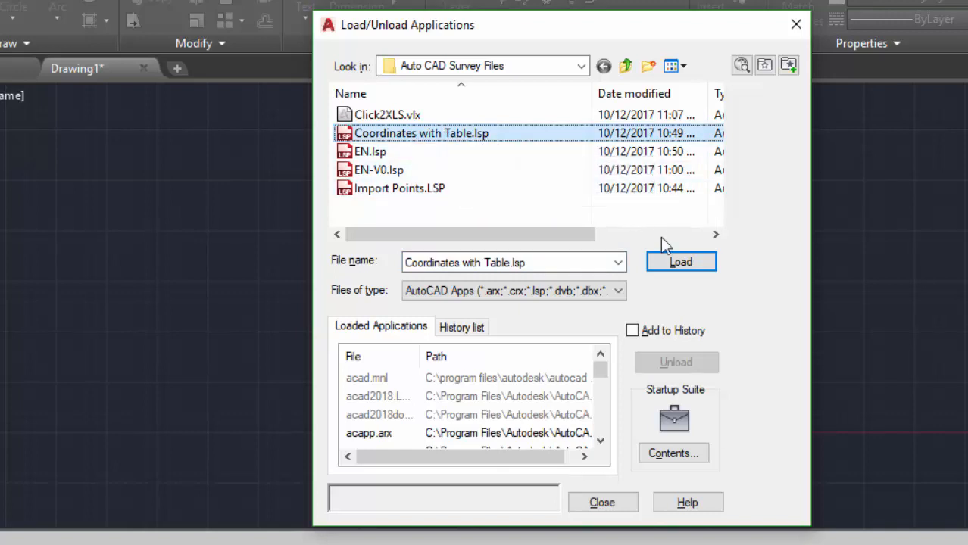
click(688, 267)
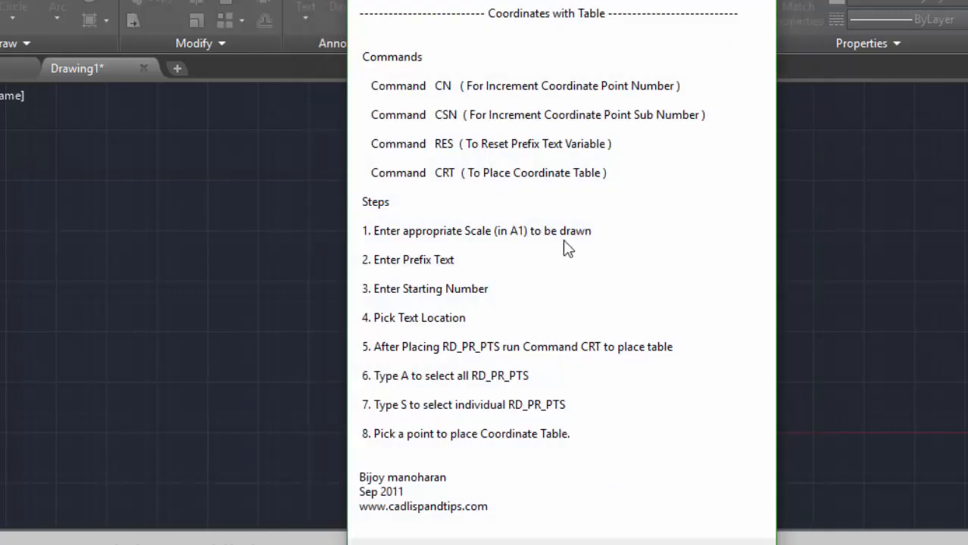
drag(416, 1, 388, 0)
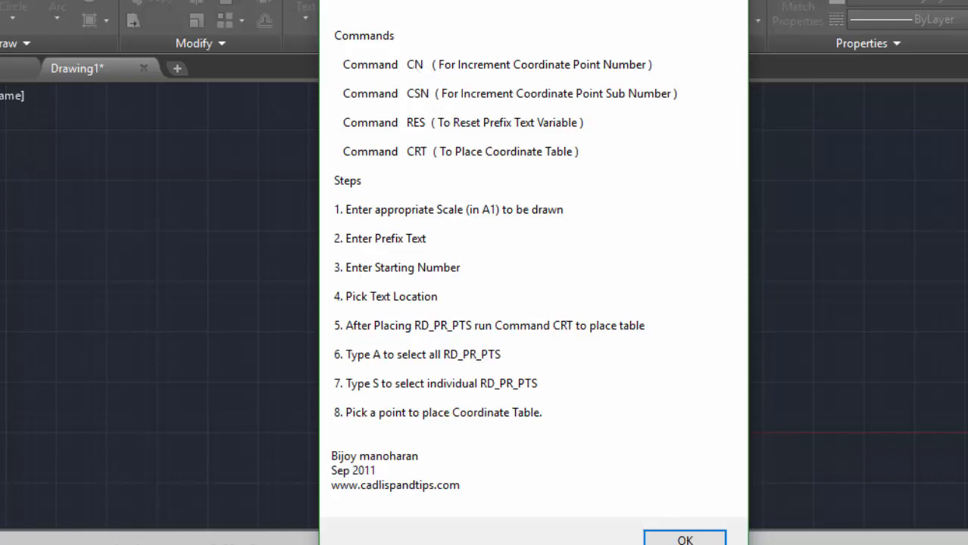
click(684, 539)
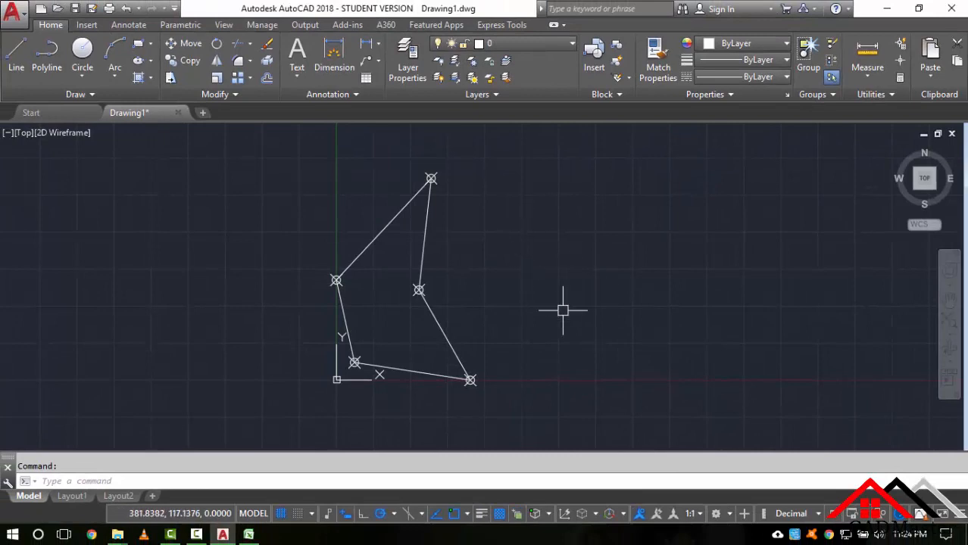
Start the CN point-numbering routine with a scale of 1, the prefix Point and starting number 1.
text(CN)
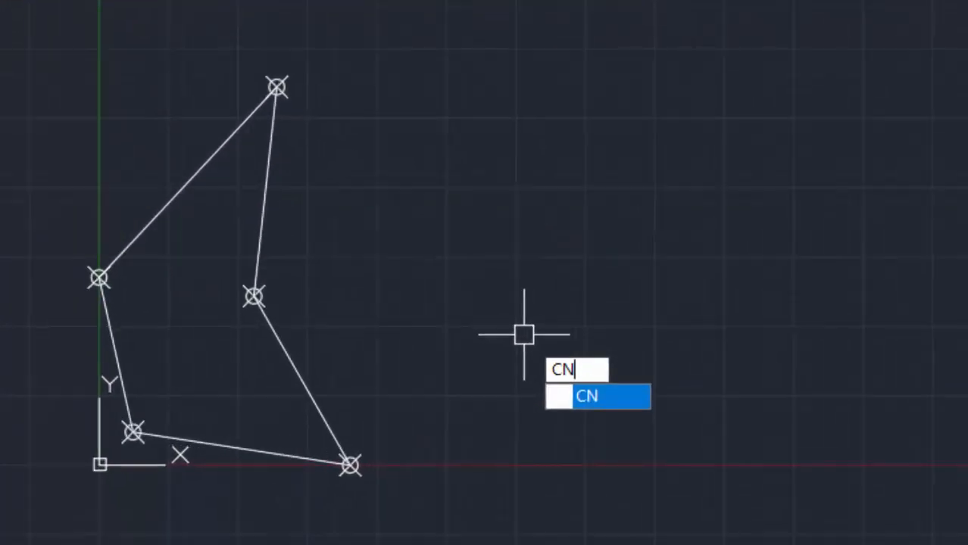
key(Return)
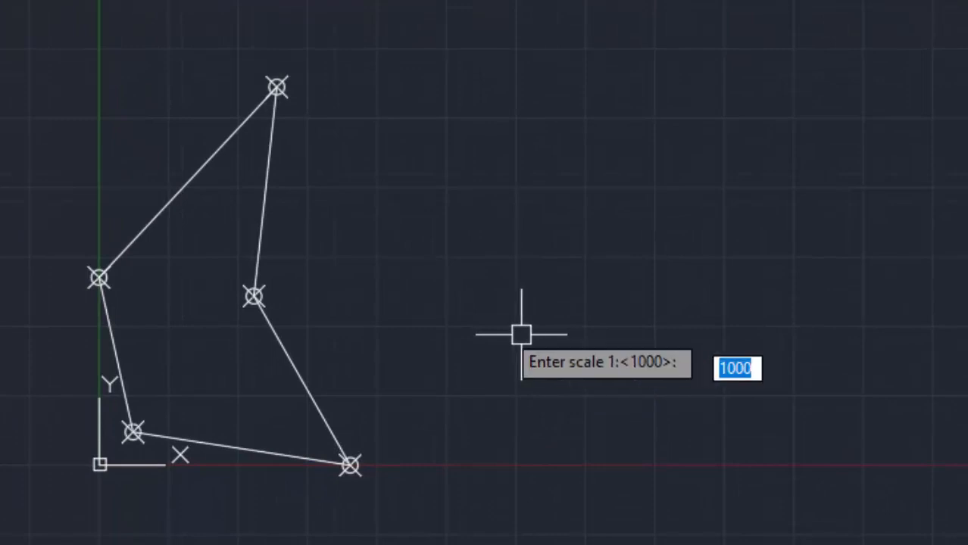
text(1)
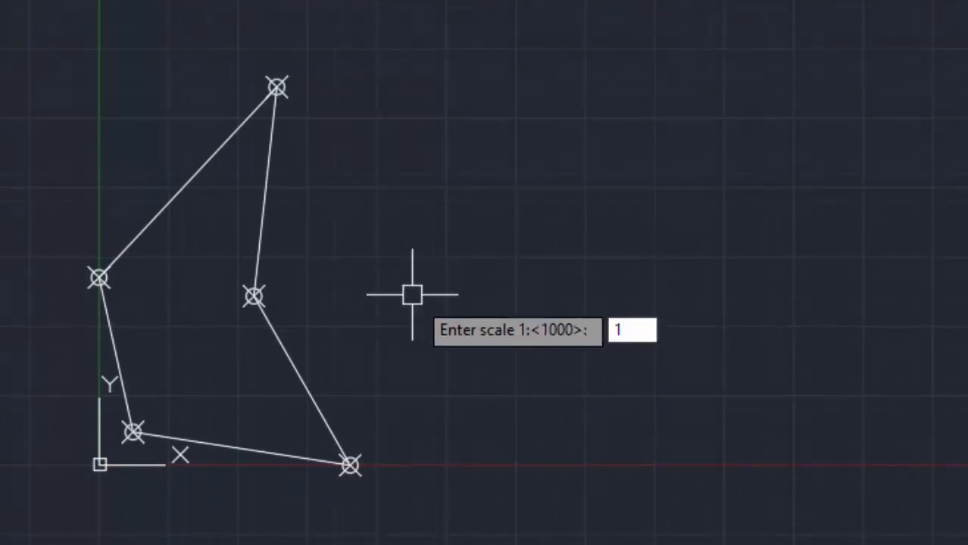
key(Return)
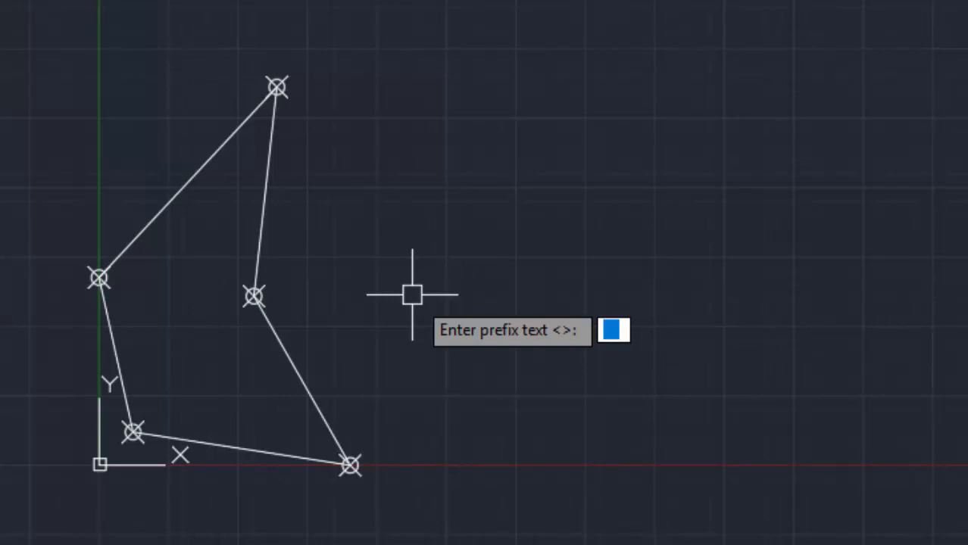
text(Point)
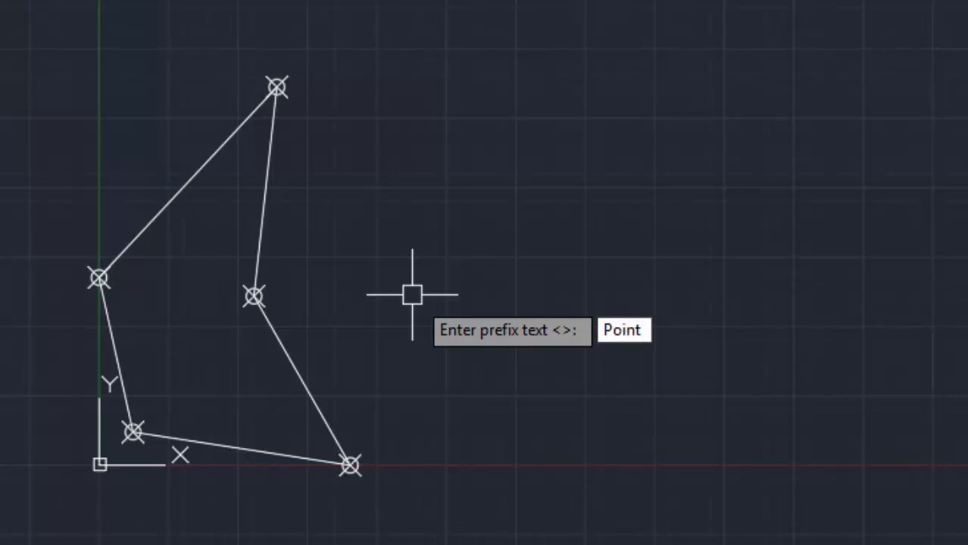
key(Return)
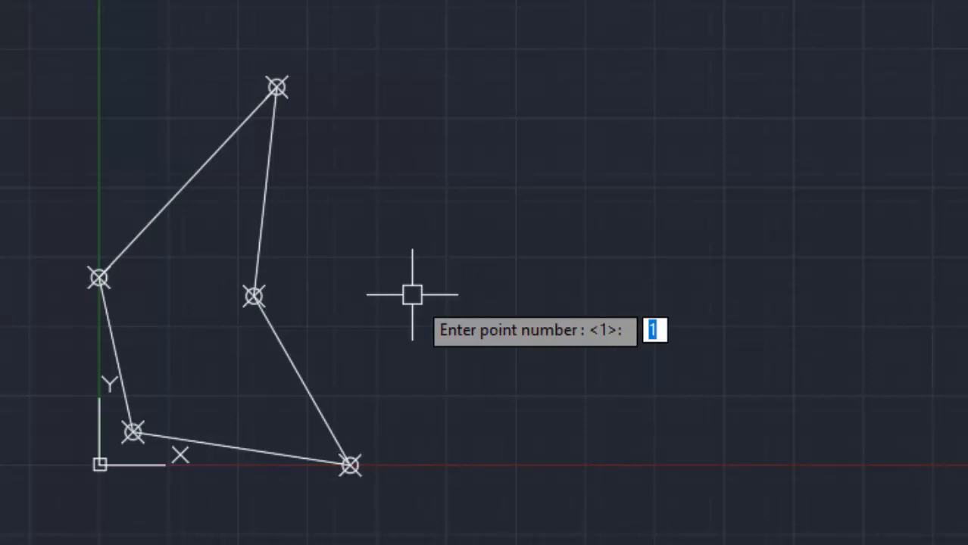
text(1)
key(Return)
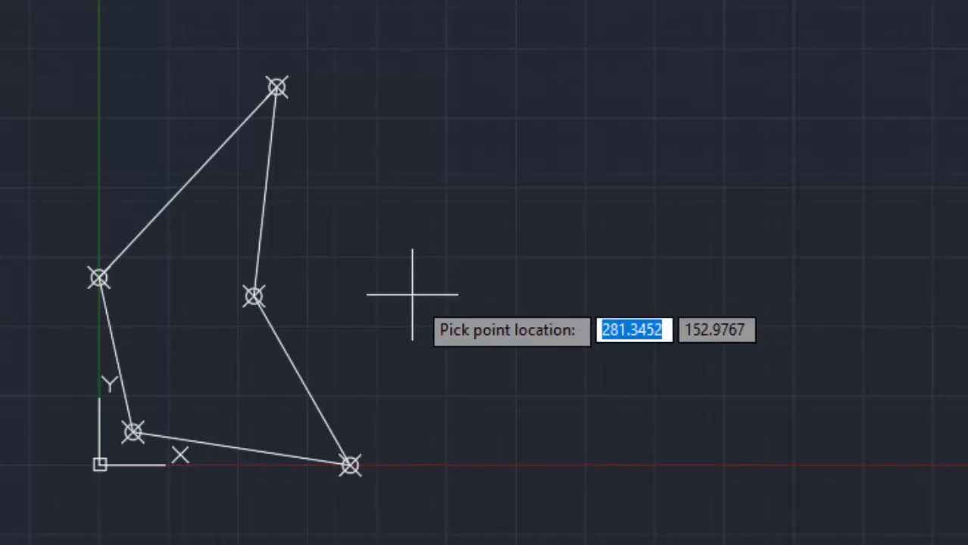
Number the polyline's five vertices counterclockwise, starting at the lower-right vertex on the X axis, and finish the numbering.
middle_drag(224, 366, 225, 320)
scroll(345, 449, up, 2)
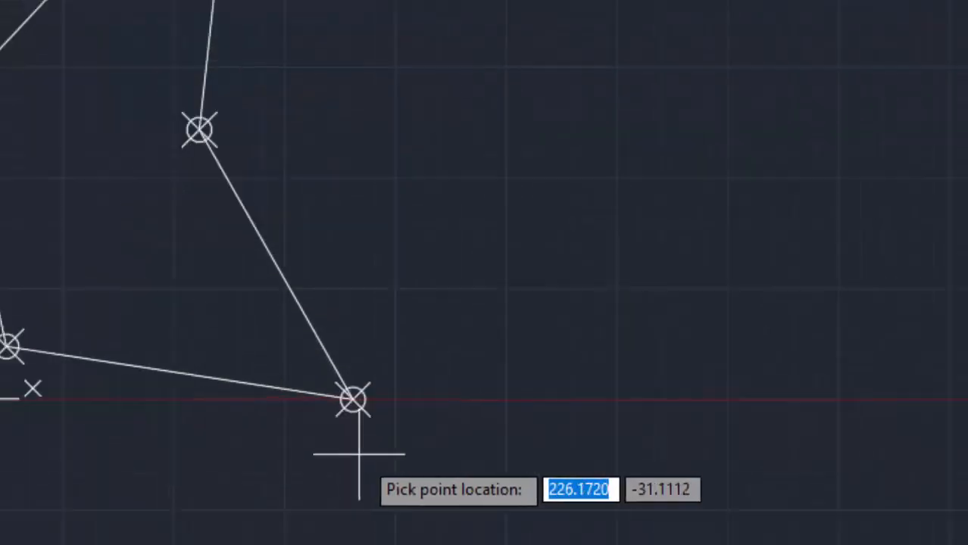
scroll(359, 455, up, 4)
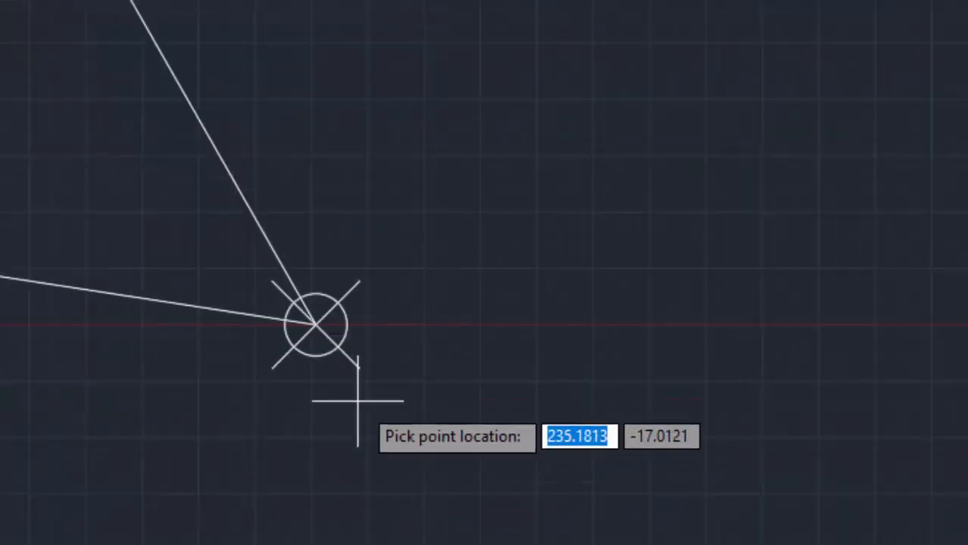
click(316, 324)
scroll(316, 182, down, 3)
mouse_move(315, 162)
middle_down()
mouse_move(332, 295)
mouse_move(379, 380)
middle_up()
scroll(227, 174, up, 2)
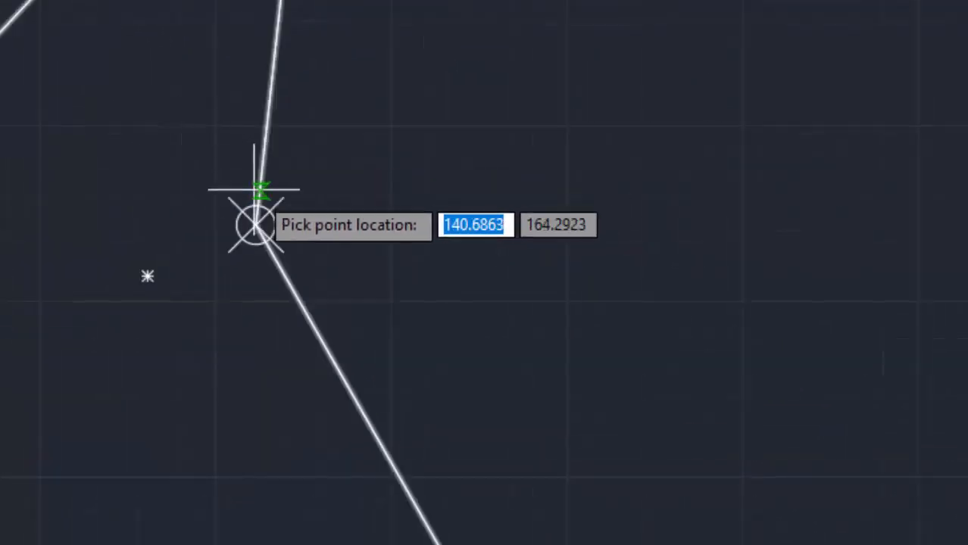
scroll(250, 281, down, 2)
scroll(281, 238, down, 3)
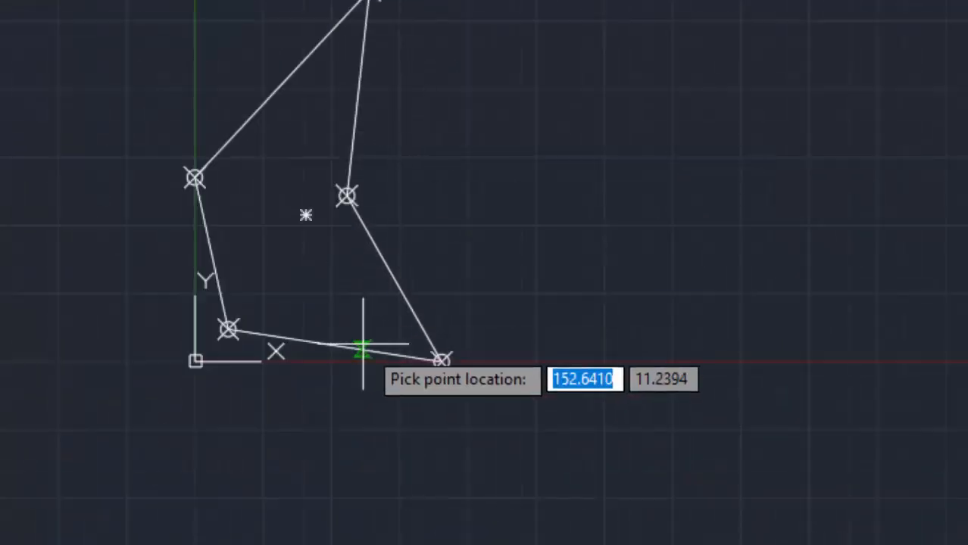
scroll(334, 30, up, 3)
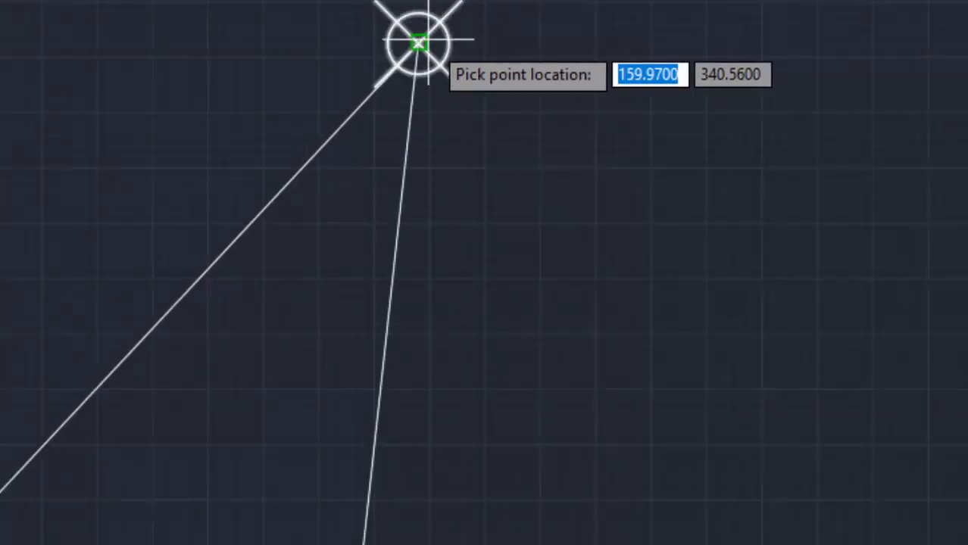
scroll(209, 241, down, 3)
scroll(182, 242, up, 3)
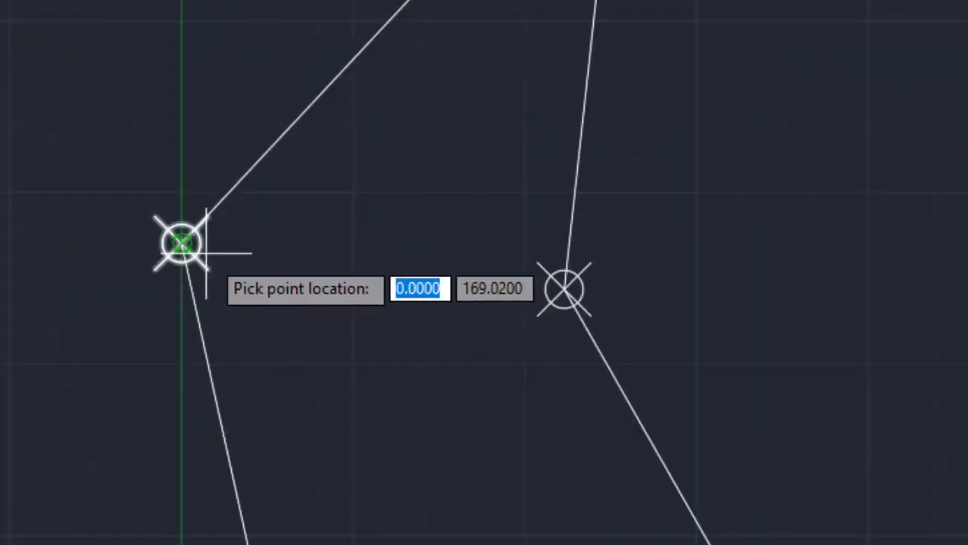
scroll(303, 295, down, 3)
scroll(291, 350, up, 5)
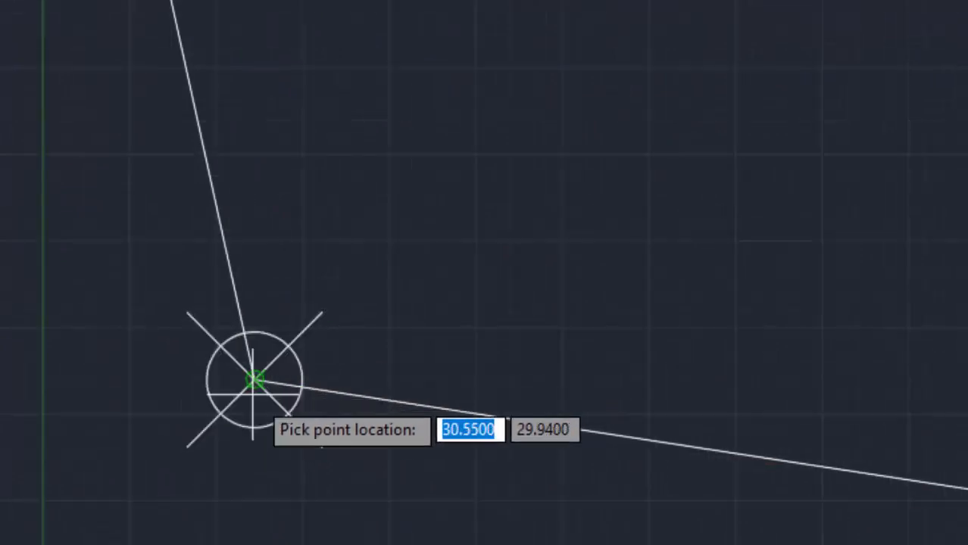
scroll(503, 231, down, 5)
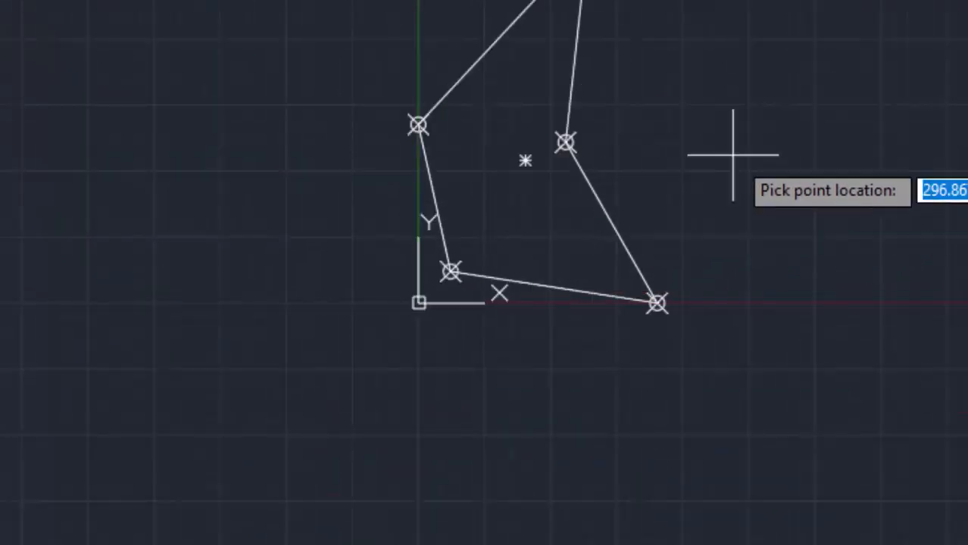
key(Return)
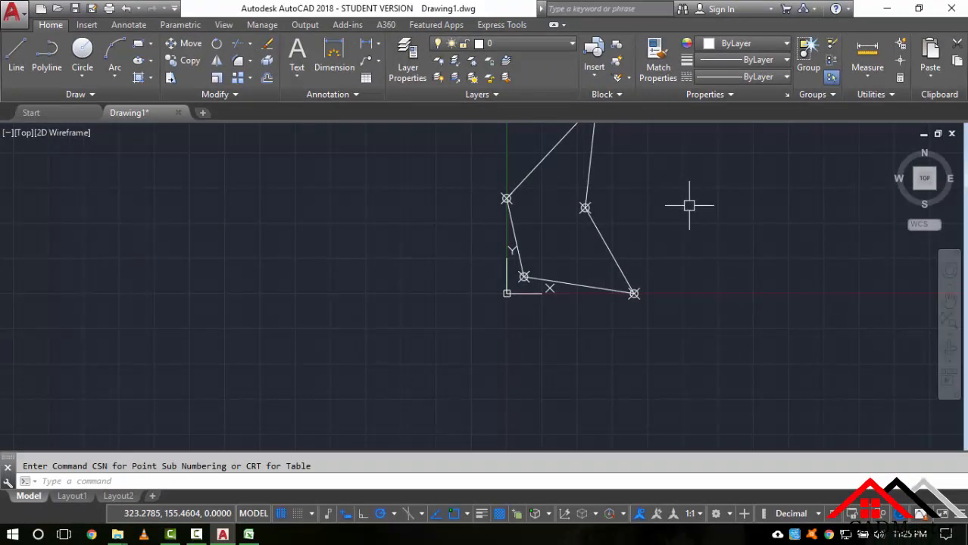
Examine the number labels placed at the lower-right vertex and the inner vertex above it.
mouse_move(646, 211)
middle_down()
mouse_move(611, 247)
mouse_move(593, 296)
middle_up()
scroll(580, 382, up, 10)
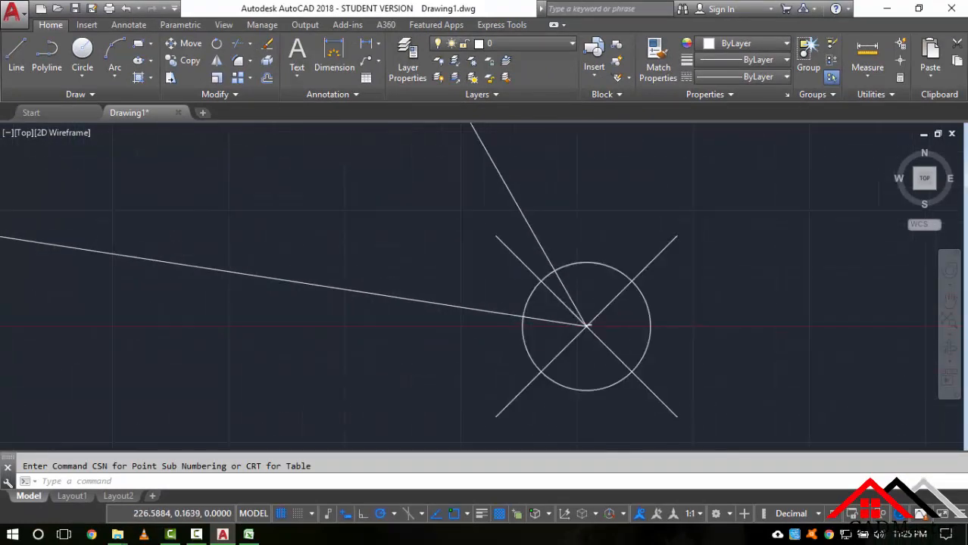
scroll(561, 334, up, 4)
scroll(565, 292, down, 15)
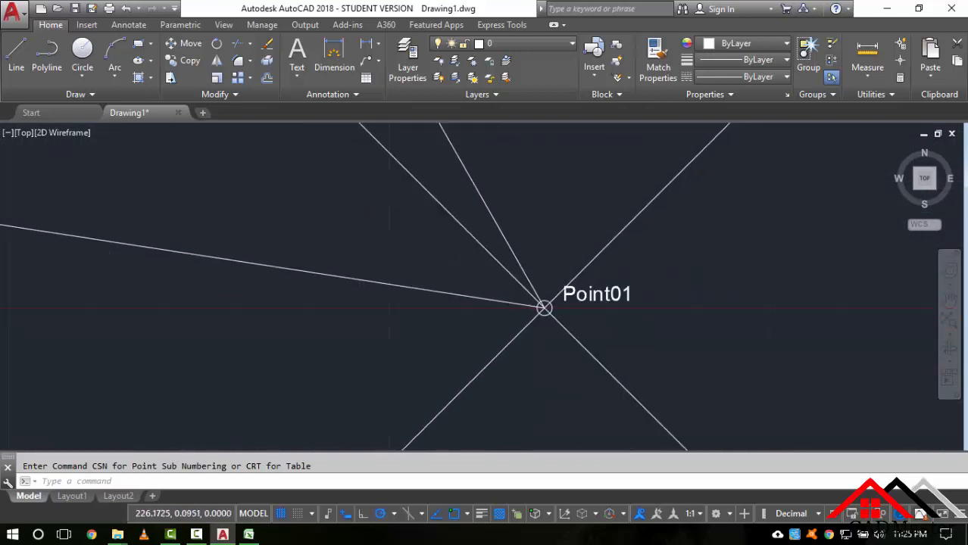
scroll(499, 249, down, 6)
scroll(504, 205, up, 6)
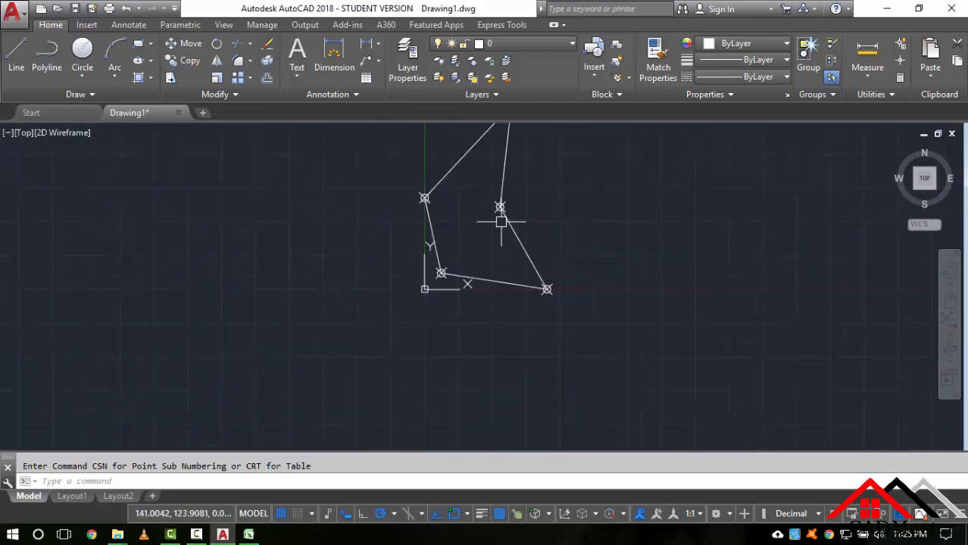
scroll(504, 205, up, 6)
scroll(525, 281, down, 6)
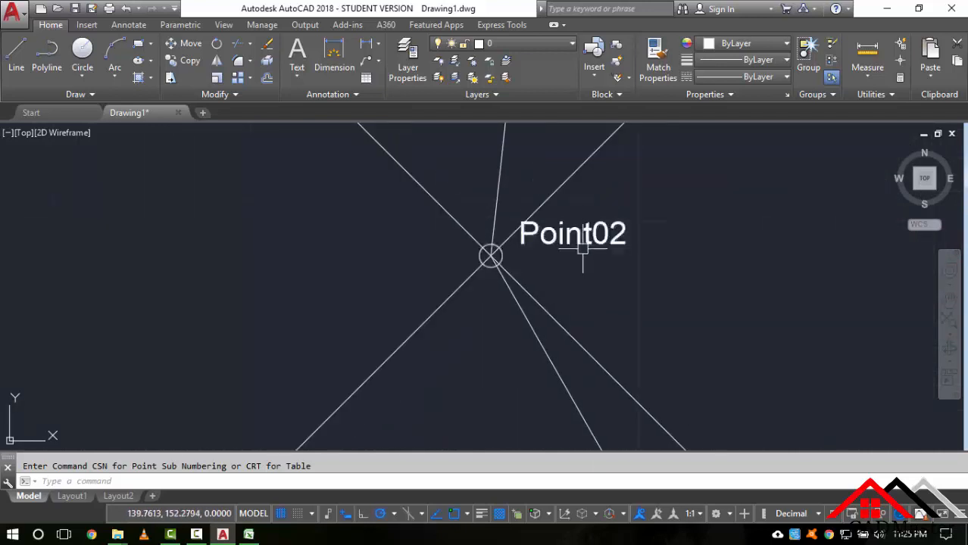
scroll(559, 251, down, 8)
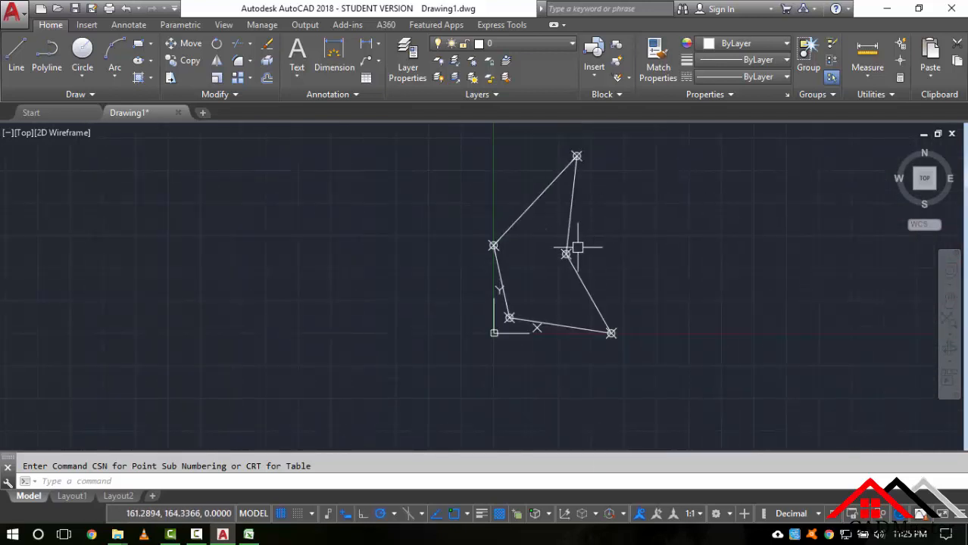
Run the CRT table routine with the S option and select the whole polyline figure with its numbered points.
click(950, 303)
mouse_move(764, 260)
mouse_down()
mouse_move(654, 259)
mouse_move(611, 287)
mouse_up()
key(Escape)
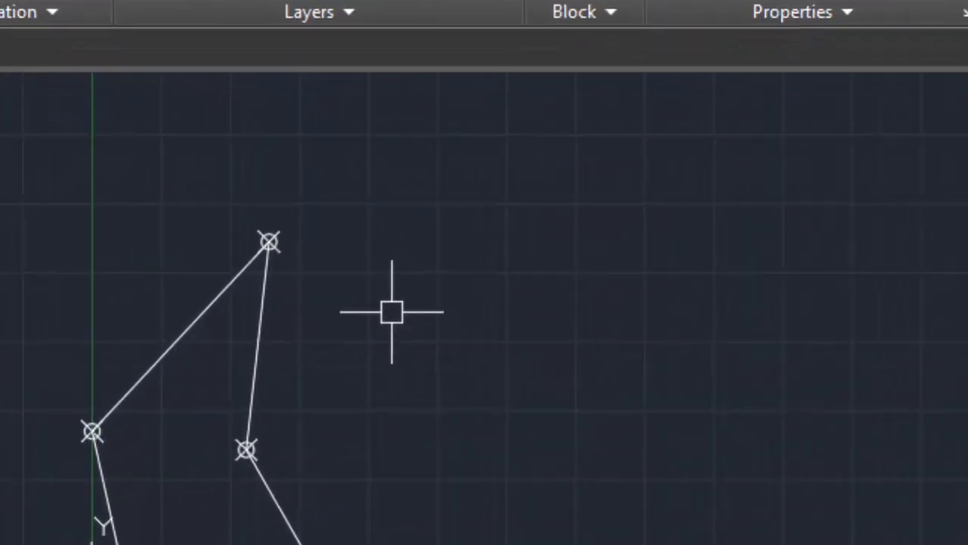
text(CRt)
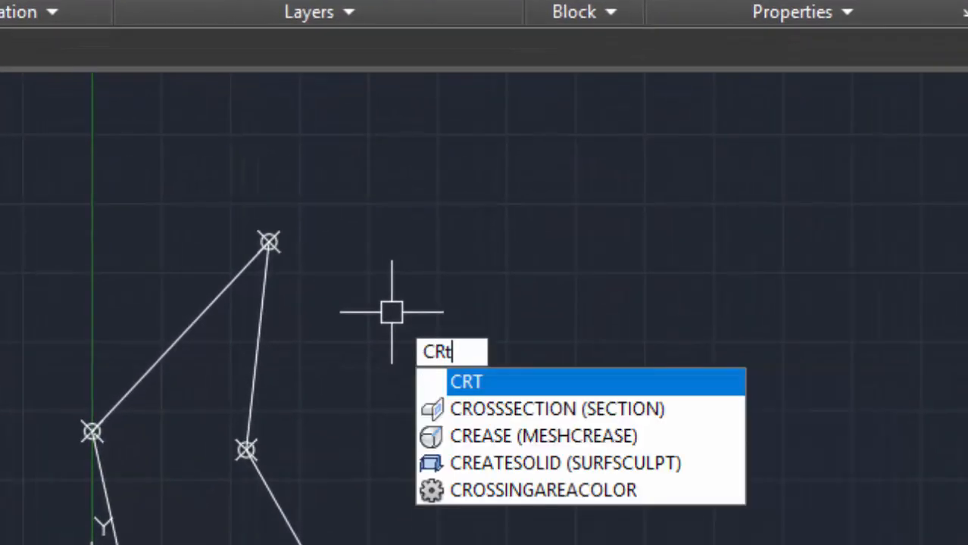
key(Return)
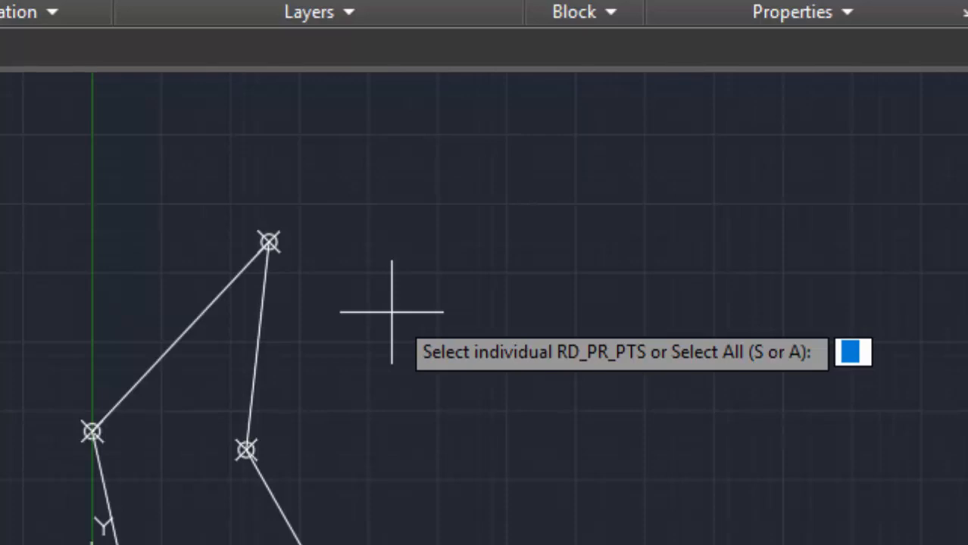
text(s)
key(Return)
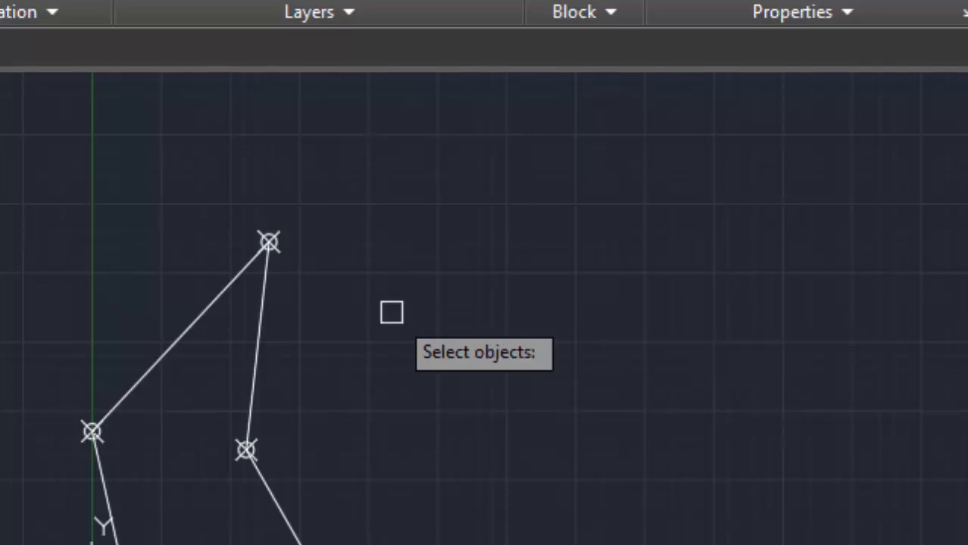
click(522, 121)
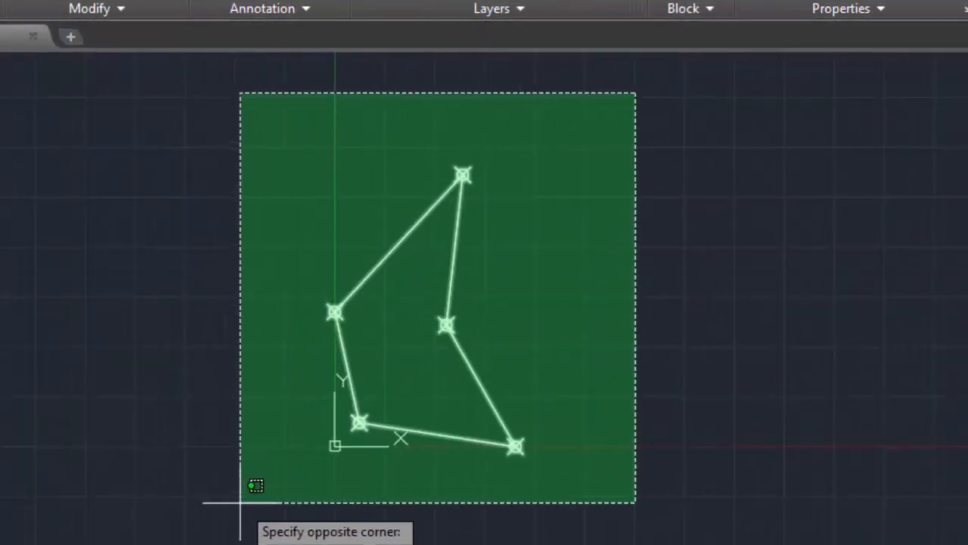
click(207, 496)
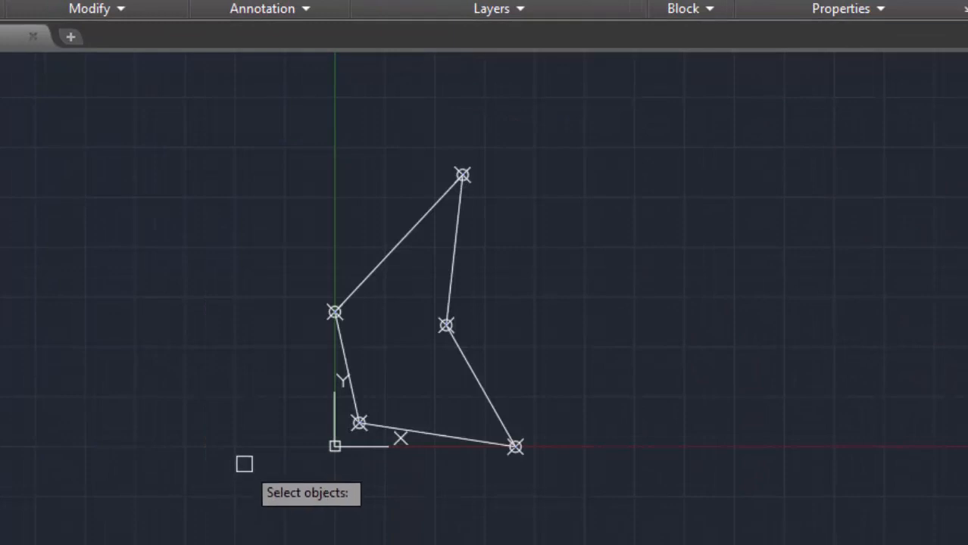
key(Return)
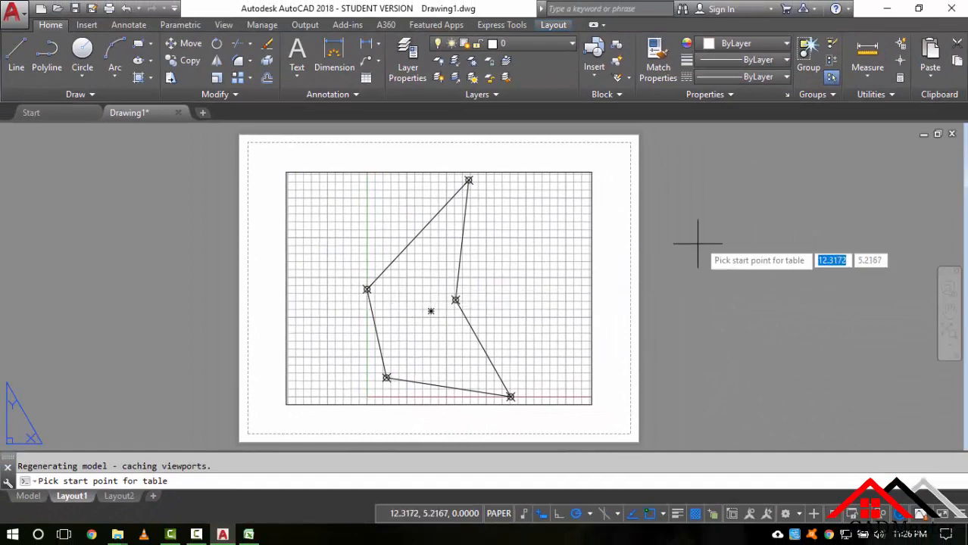
Place the coordinates table in Layout1 in the empty area beside the sheet's right edge and check its rows.
middle_drag(687, 220, 573, 230)
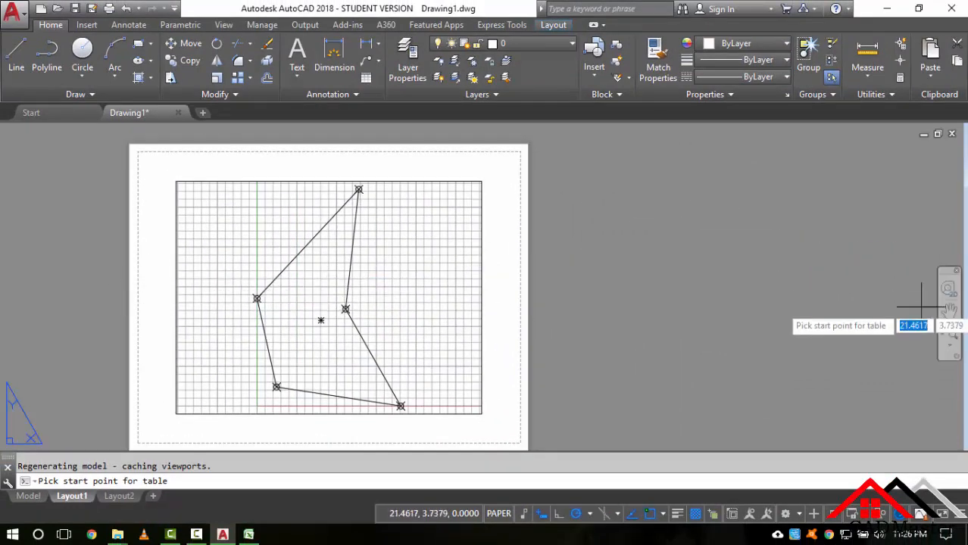
click(949, 310)
drag(848, 259, 340, 253)
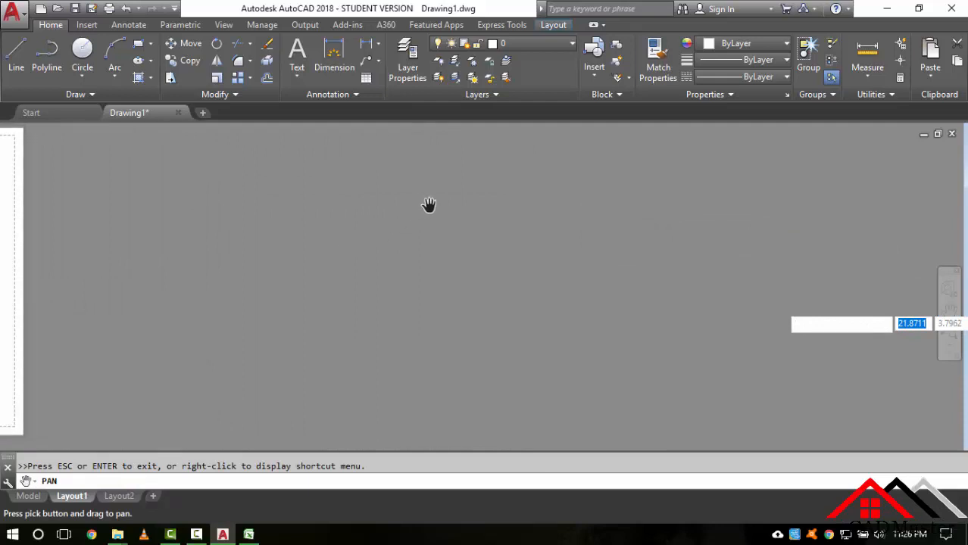
key(Escape)
scroll(458, 170, down, 3)
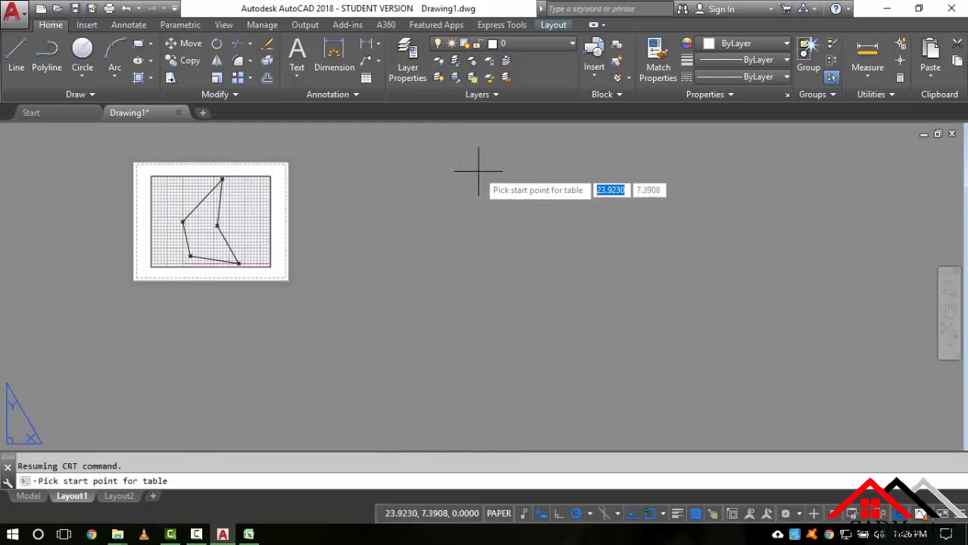
click(484, 163)
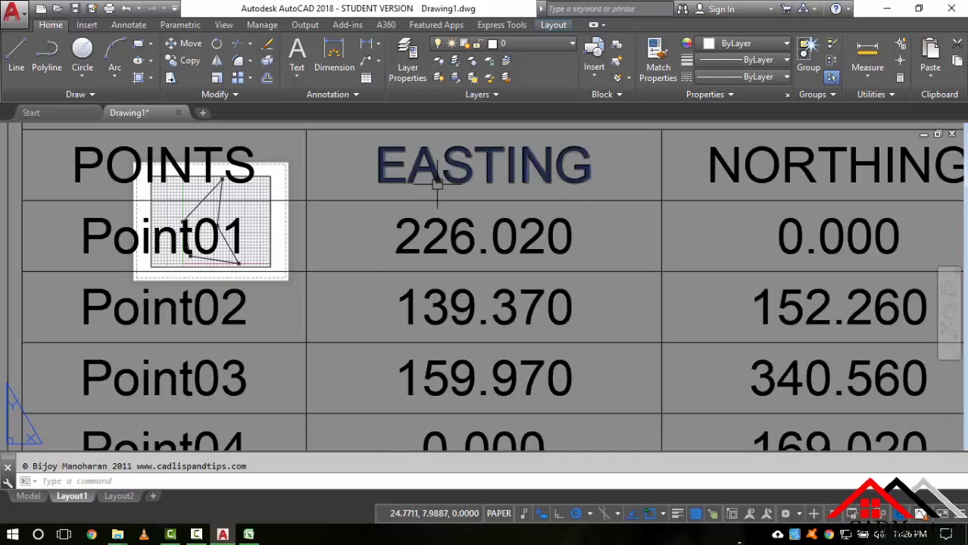
scroll(454, 163, down, 5)
scroll(424, 159, up, 1)
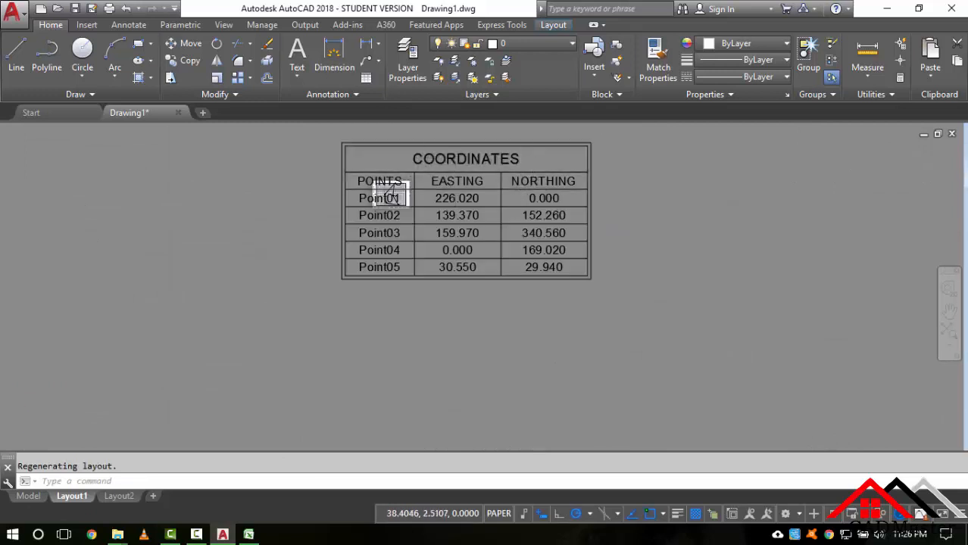
scroll(496, 188, up, 2)
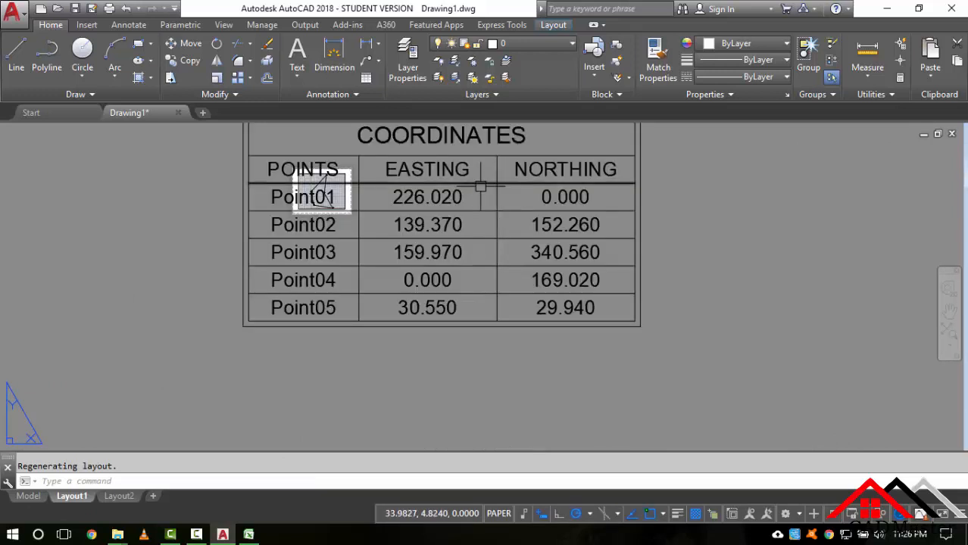
click(949, 312)
drag(745, 234, 760, 307)
key(Escape)
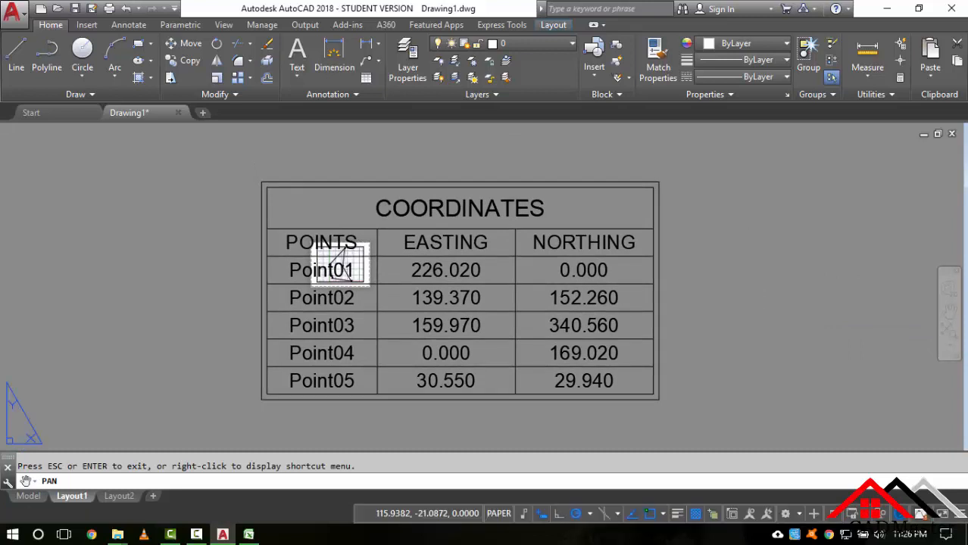
Select all lines and text of the coordinates table in Layout1, including the POINTS column, and combine them into a group.
key(Escape)
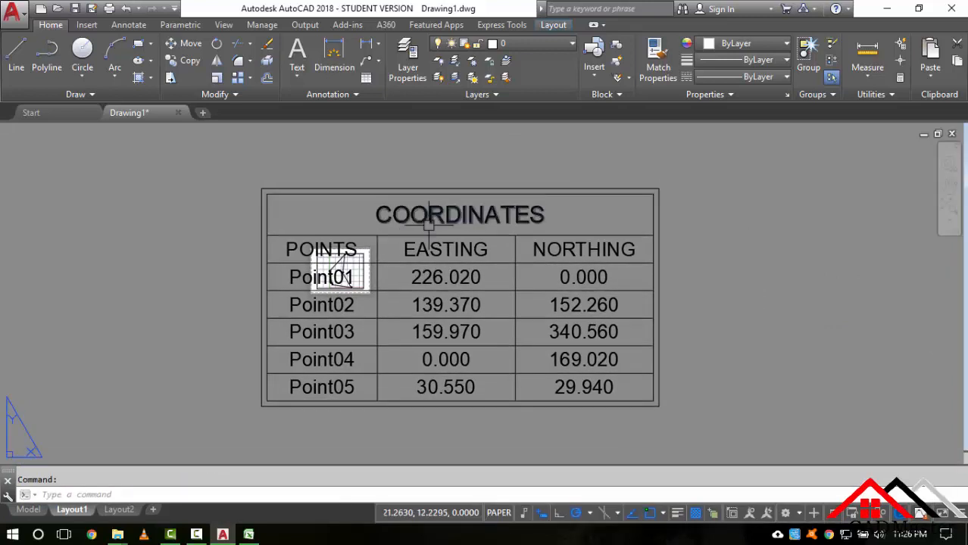
click(712, 158)
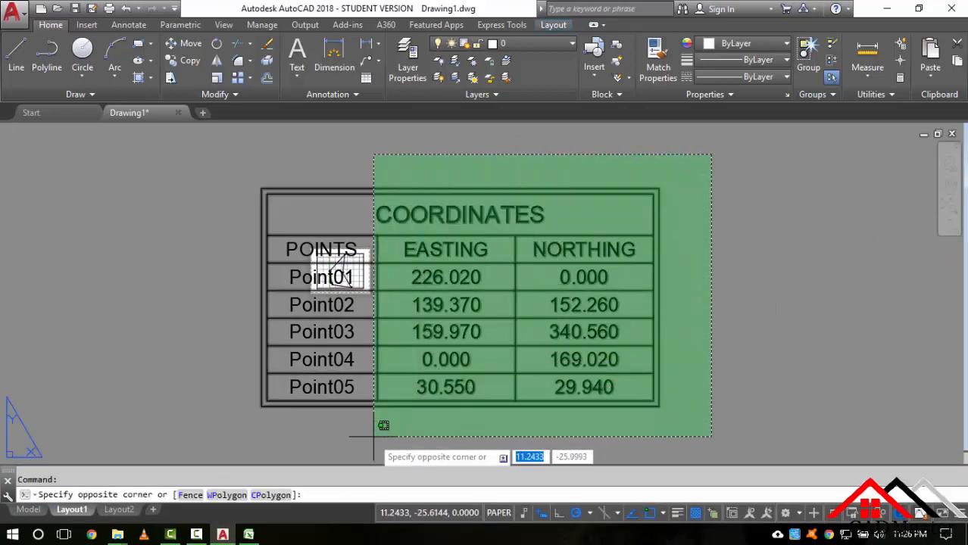
click(377, 434)
click(325, 426)
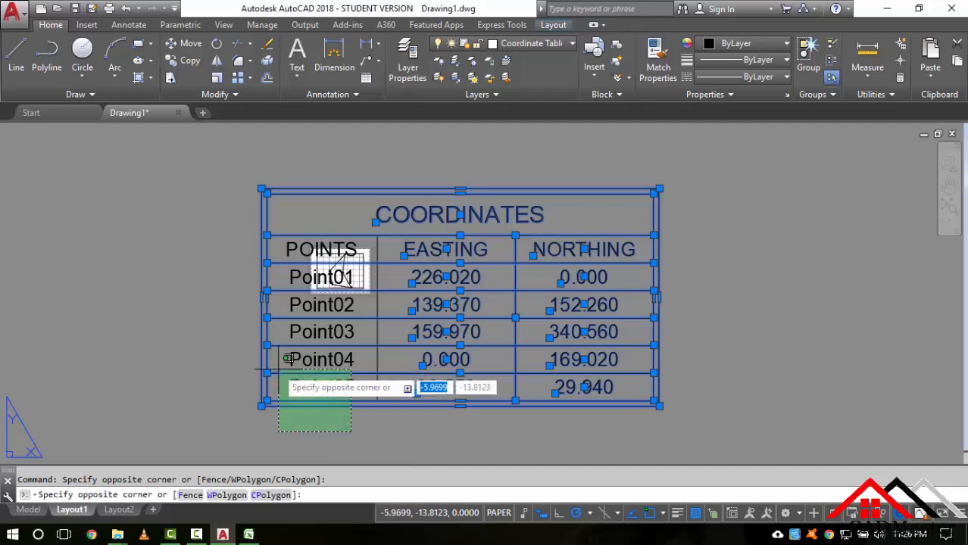
click(223, 281)
click(270, 280)
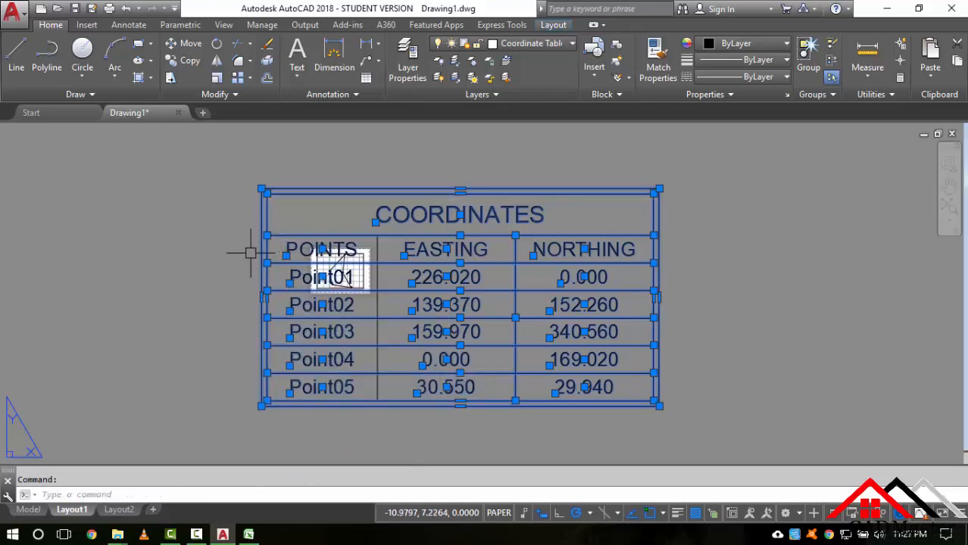
text(G)
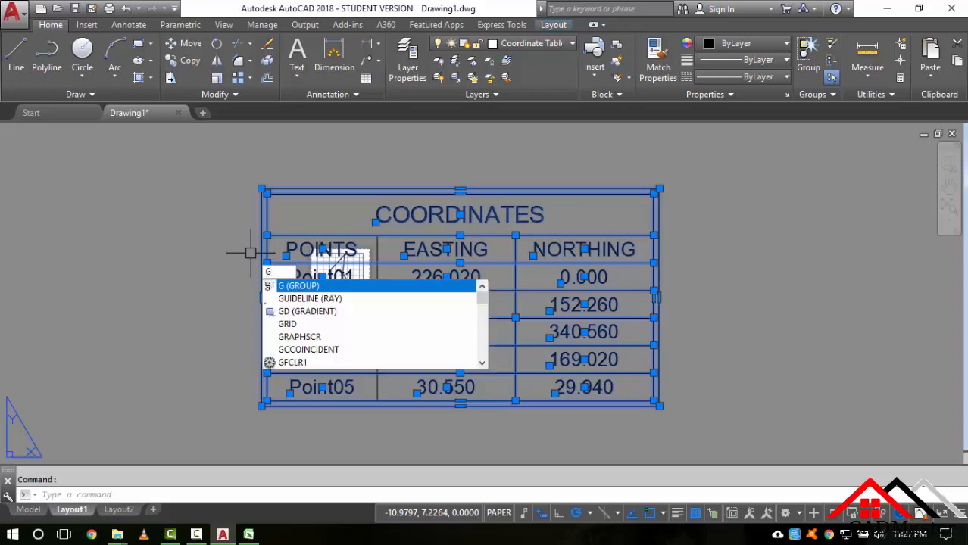
key(Return)
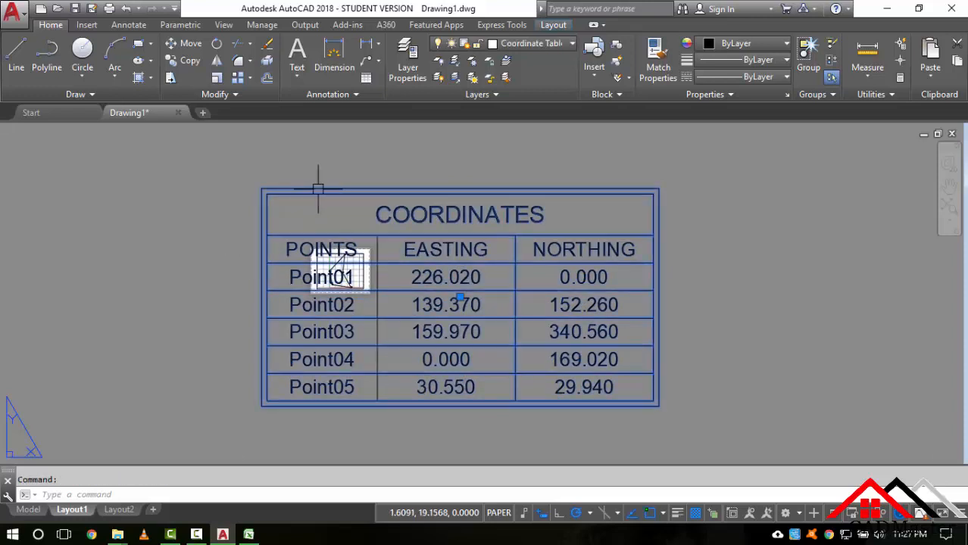
Move the grouped coordinates table to the right, clear of the sheet, and erase the stray vertical line left behind.
text(m)
key(Return)
click(216, 214)
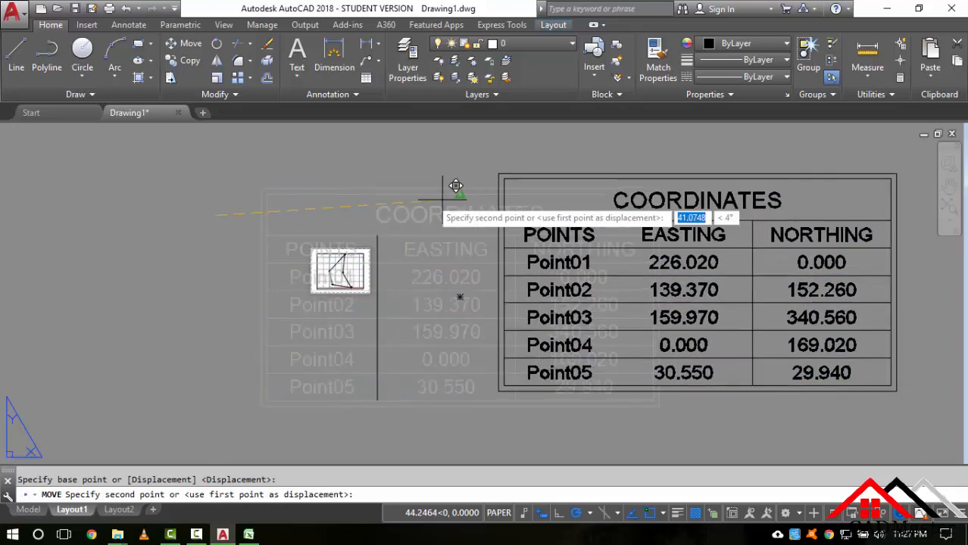
click(374, 222)
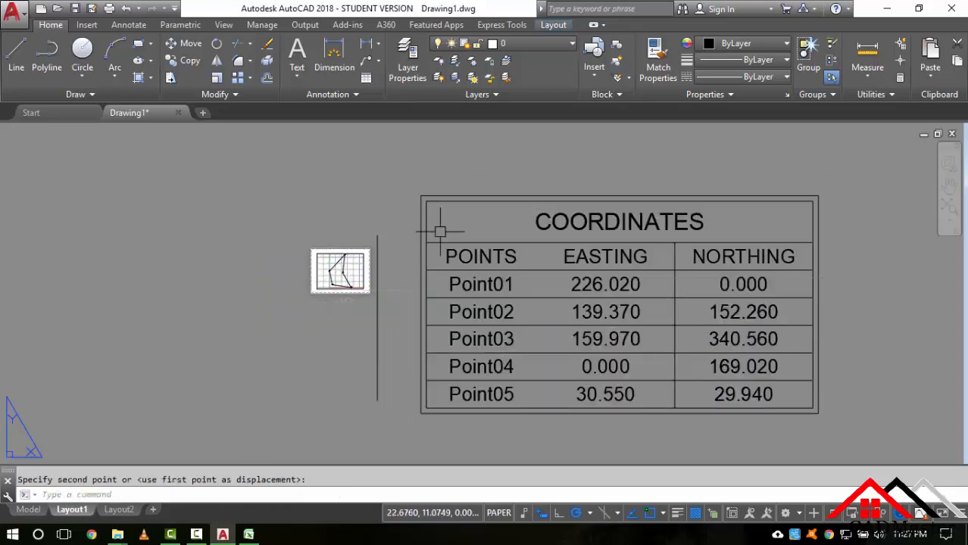
click(378, 240)
key(Delete)
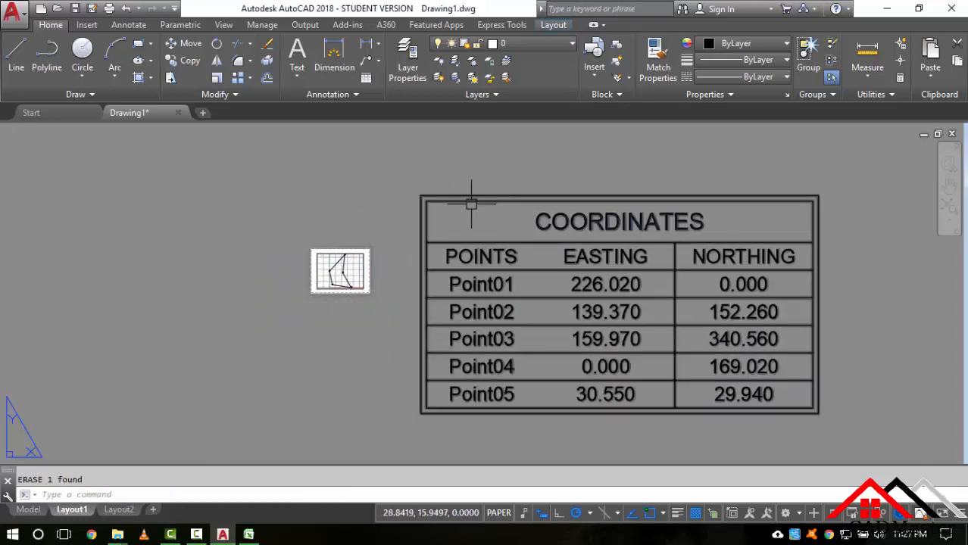
Transfer the grouped coordinates table from paper space to model space with Change Space, and locate it in the model.
click(478, 198)
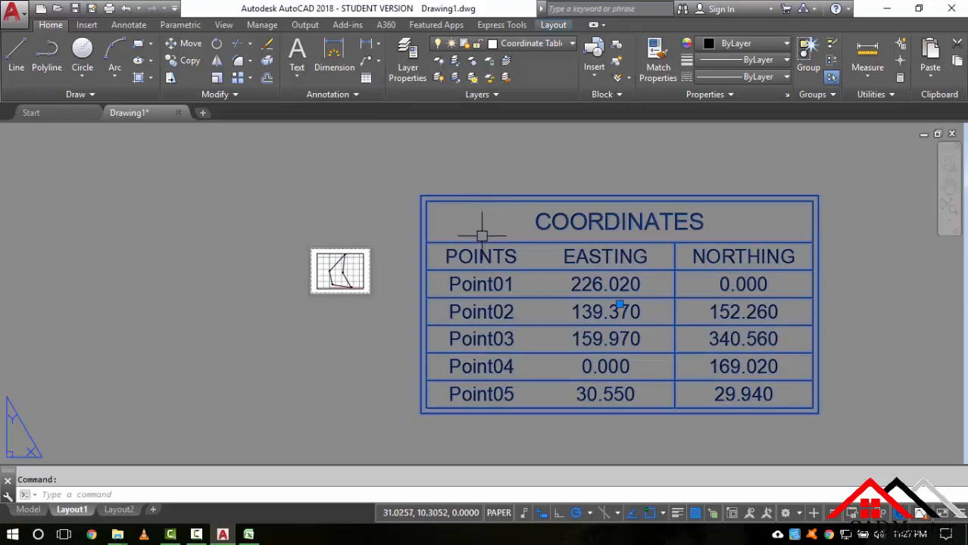
click(236, 95)
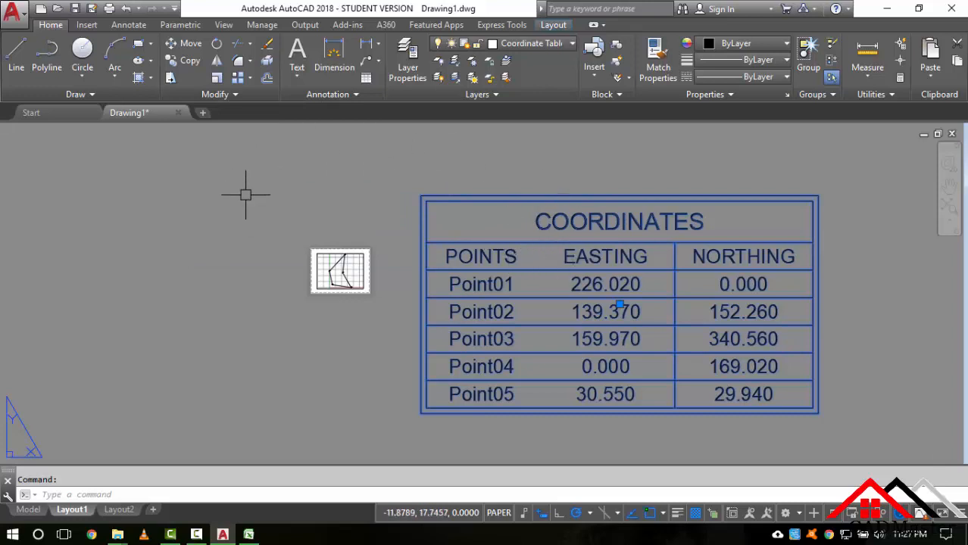
click(212, 96)
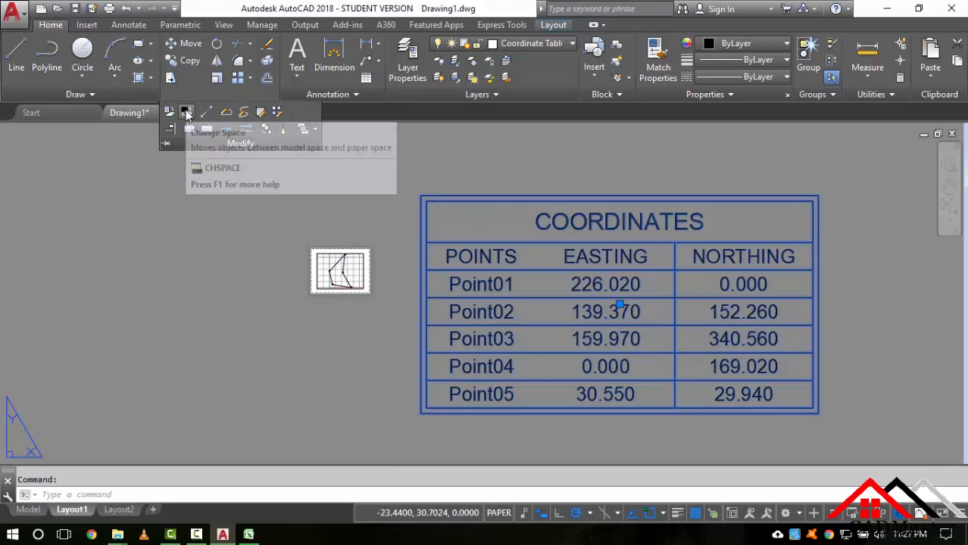
click(187, 113)
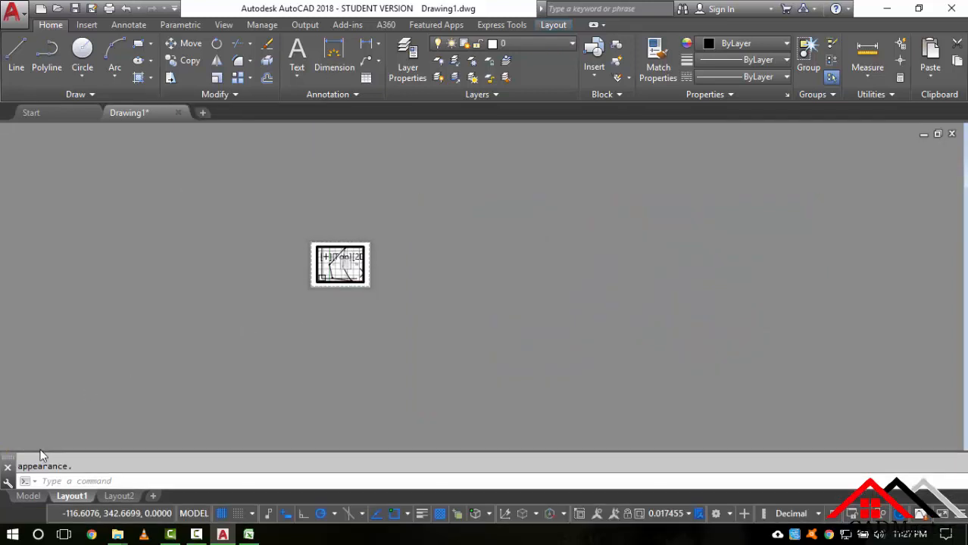
click(31, 496)
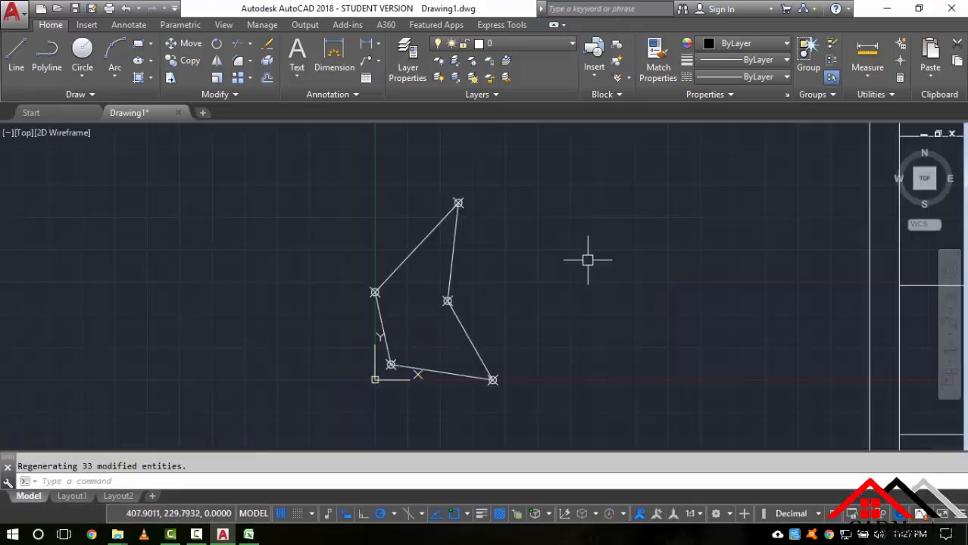
scroll(672, 271, down, 2)
middle_drag(673, 271, 299, 265)
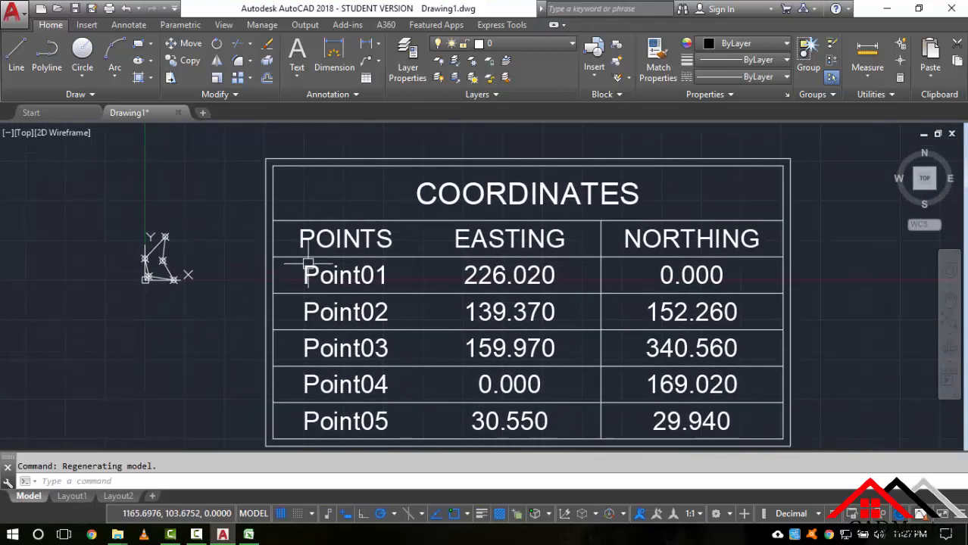
scroll(400, 241, down, 2)
Scale the table by reference, with its lower-left outer corner as base point and its bottom edge as reference length.
click(299, 177)
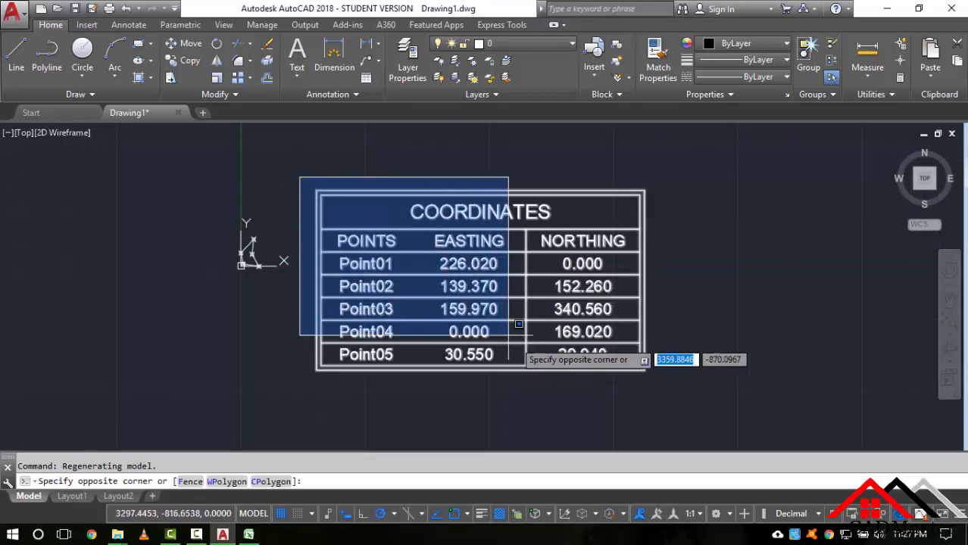
click(676, 398)
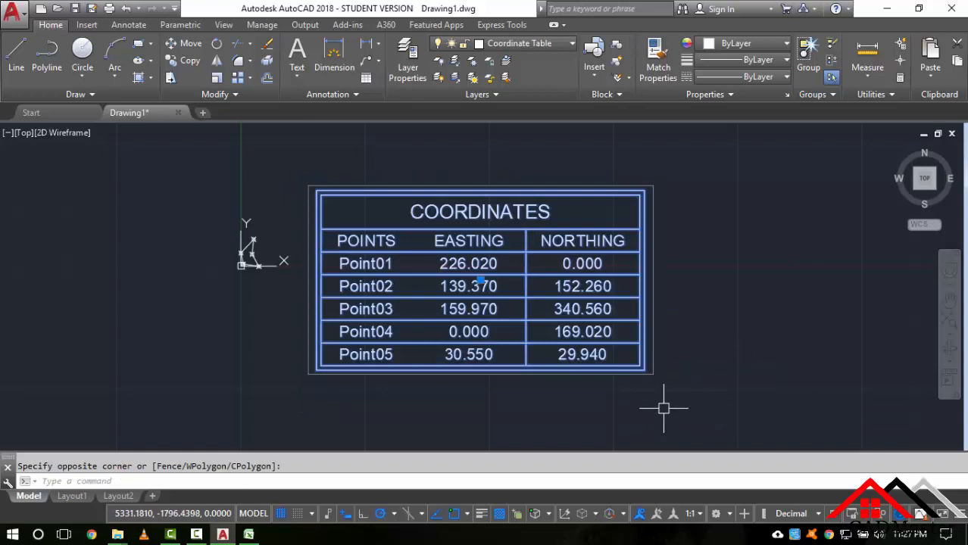
scroll(239, 265, up, 5)
scroll(239, 265, down, 4)
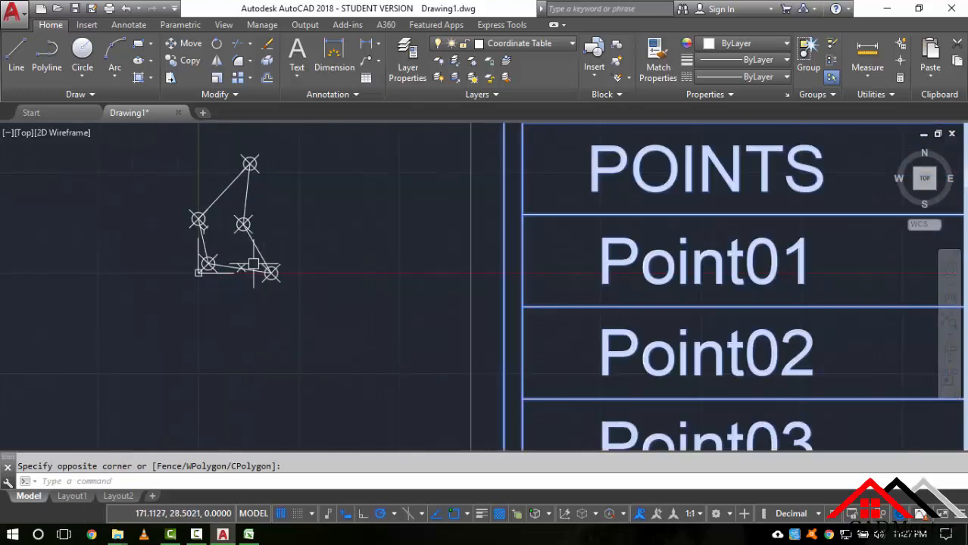
text(s)
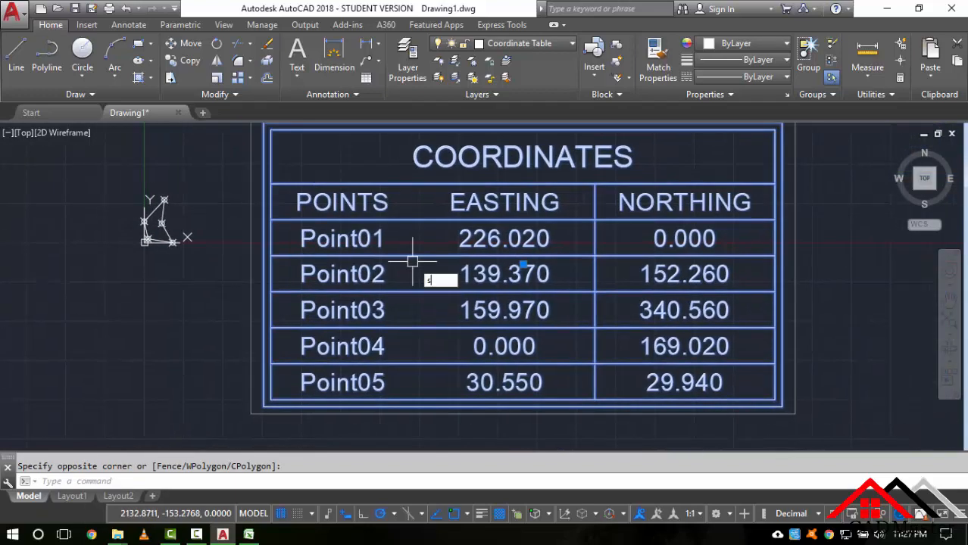
text(c)
key(Return)
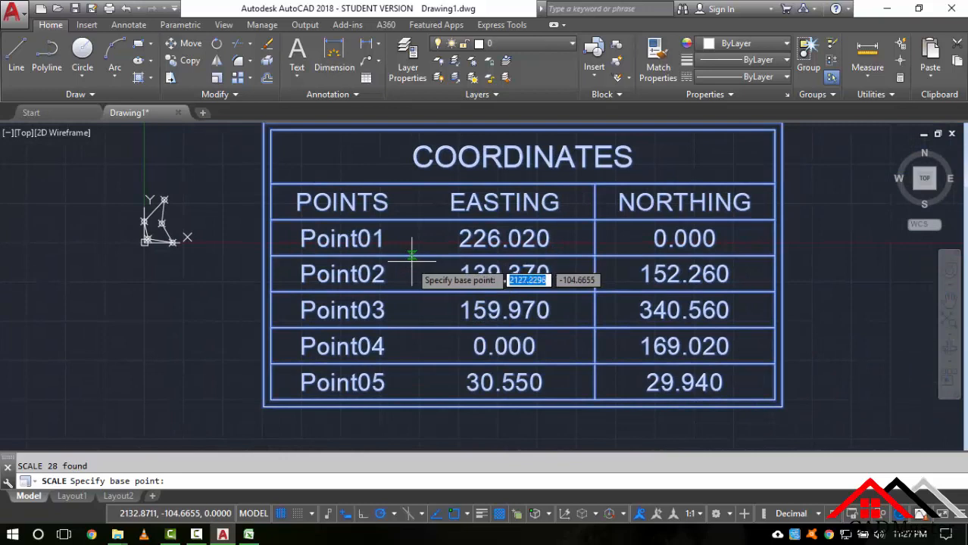
click(264, 407)
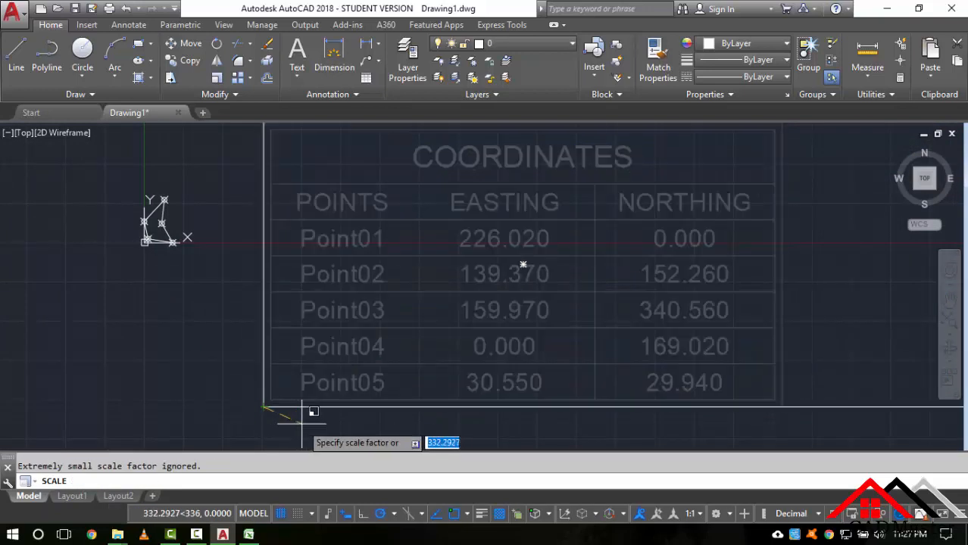
text(r)
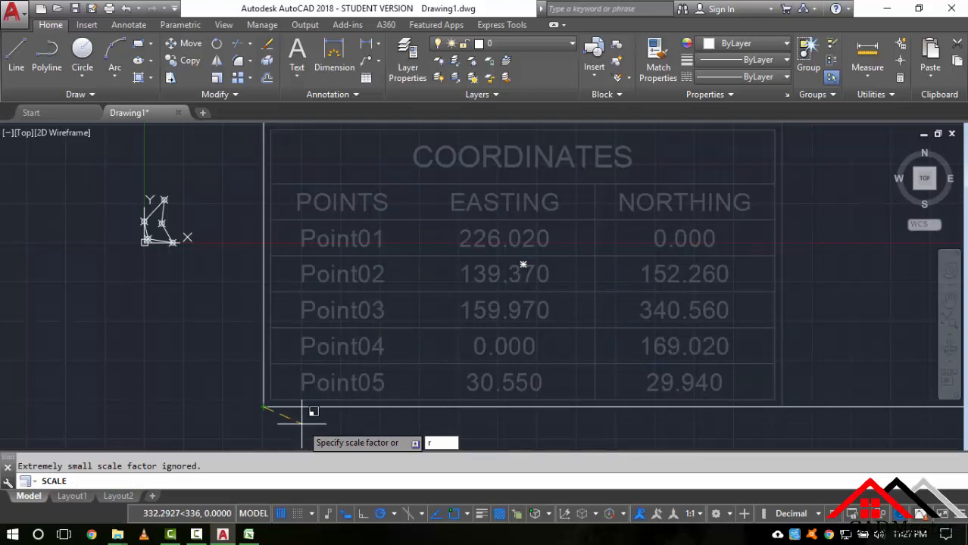
key(Return)
click(264, 407)
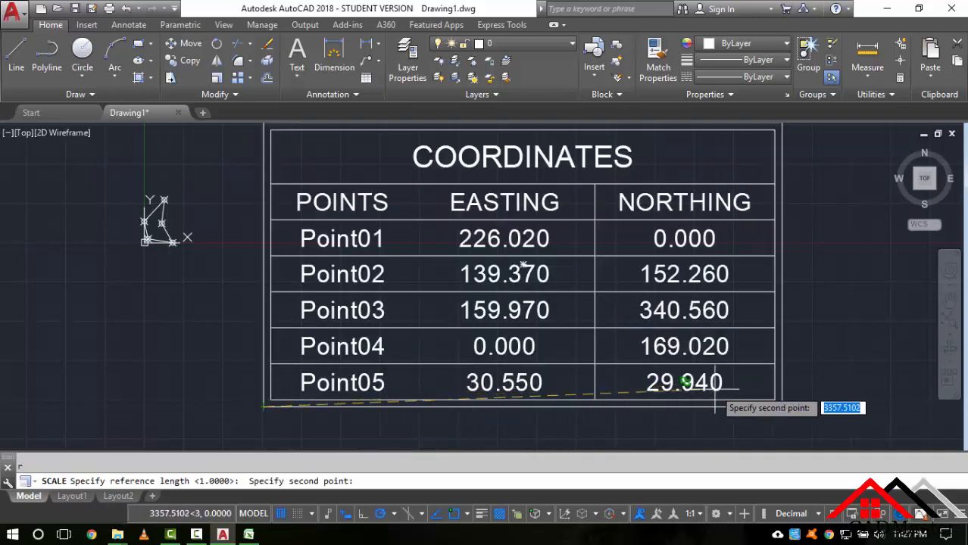
click(781, 406)
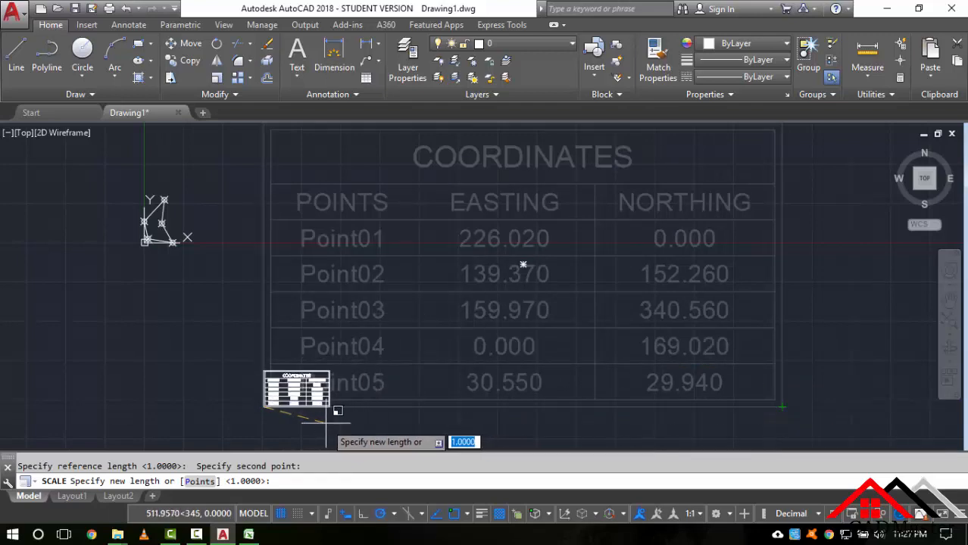
Define the scaled table's new length by points, from the polyline's inner vertex to its lower-right vertex on the X axis.
text(p)
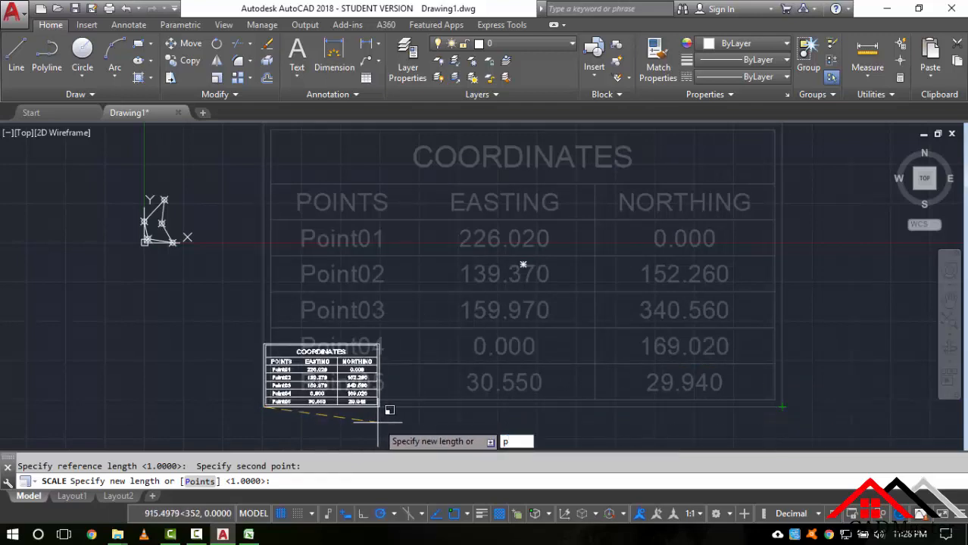
key(Return)
scroll(155, 219, up, 6)
mouse_move(346, 227)
middle_down()
mouse_move(324, 374)
mouse_move(274, 314)
middle_up()
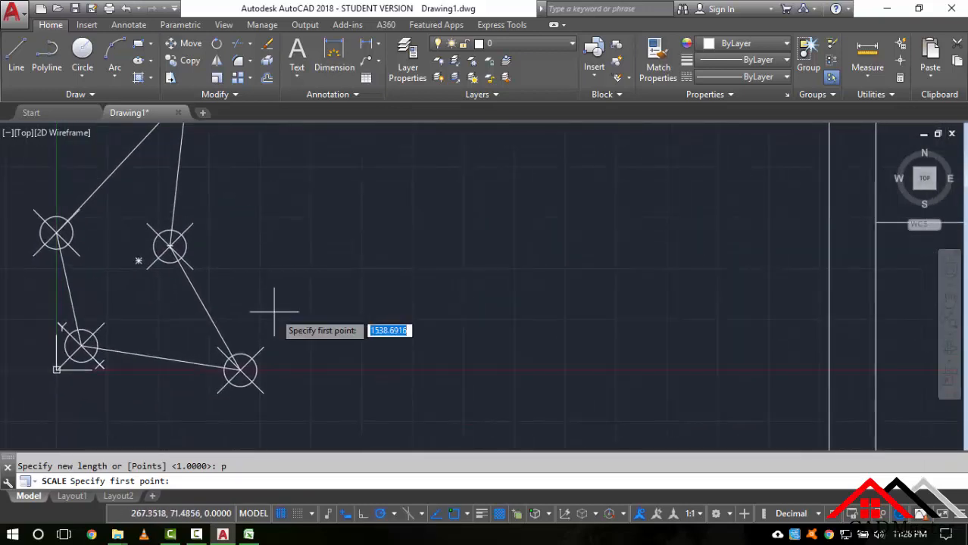
click(168, 247)
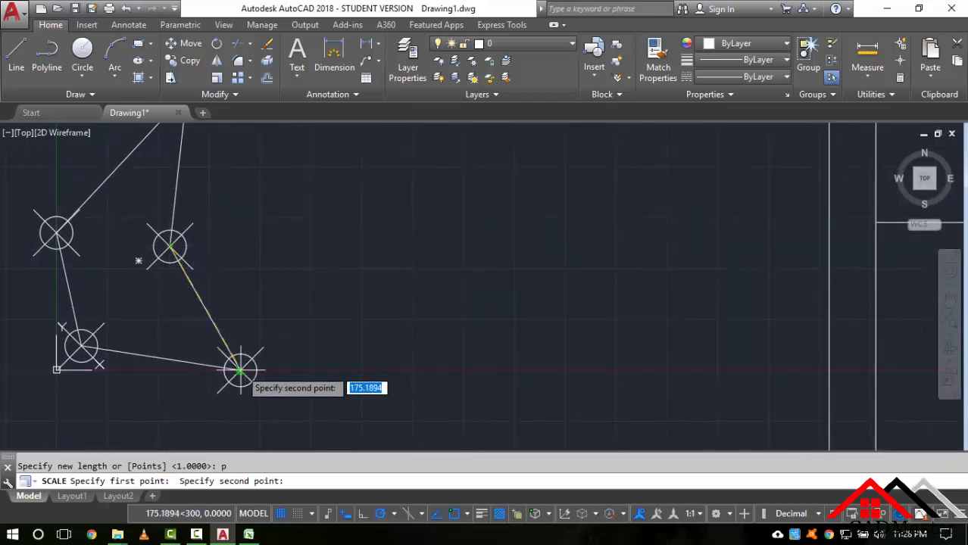
click(240, 371)
Move the reduced coordinates table into the empty area just right of the polyline figure.
scroll(293, 281, down, 5)
middle_drag(432, 255, 392, 187)
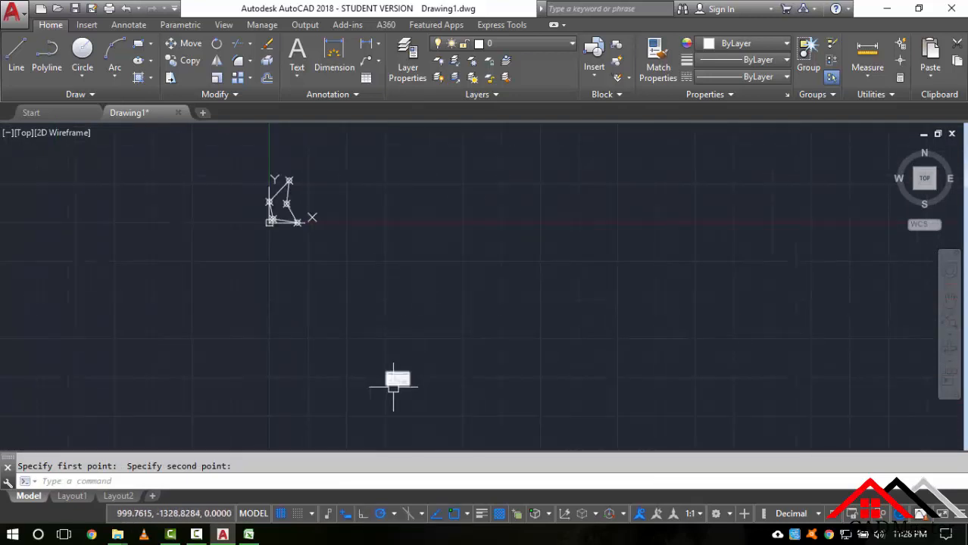
scroll(393, 388, up, 5)
click(325, 309)
click(483, 403)
text(m)
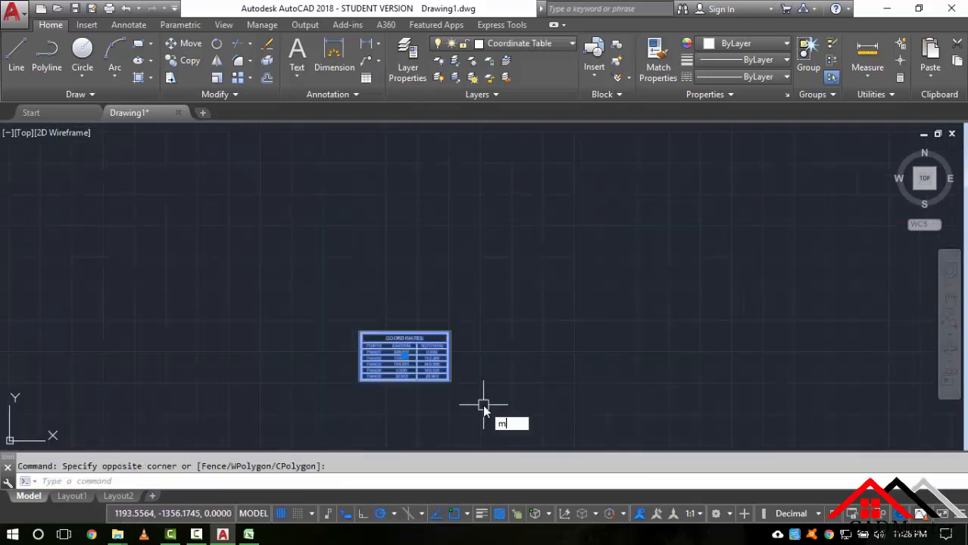
key(Return)
click(480, 406)
middle_drag(380, 203, 515, 371)
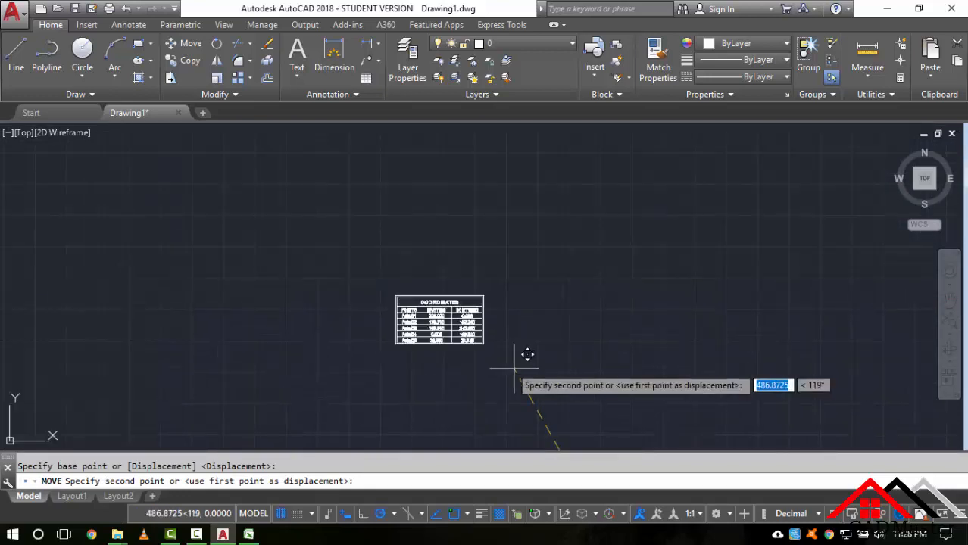
scroll(424, 219, down, 5)
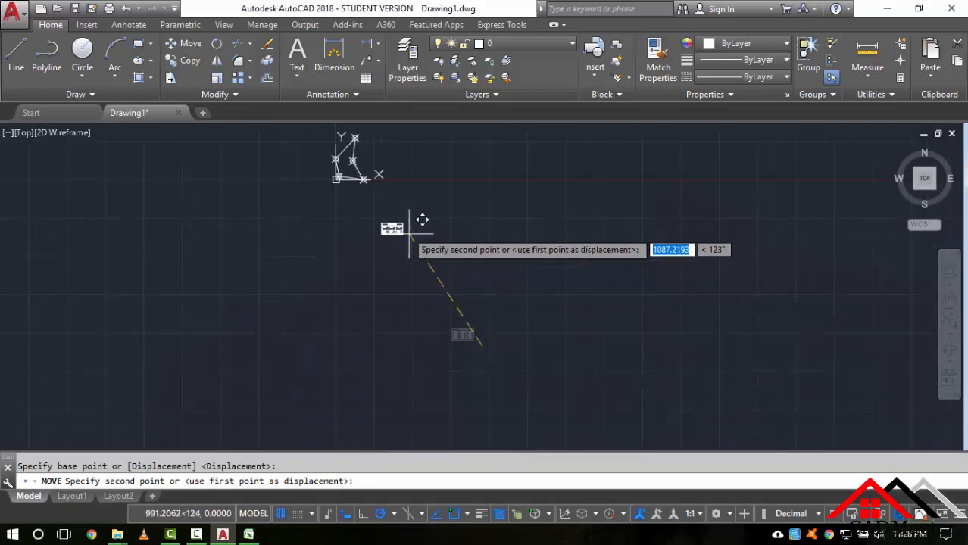
click(407, 162)
scroll(402, 159, up, 6)
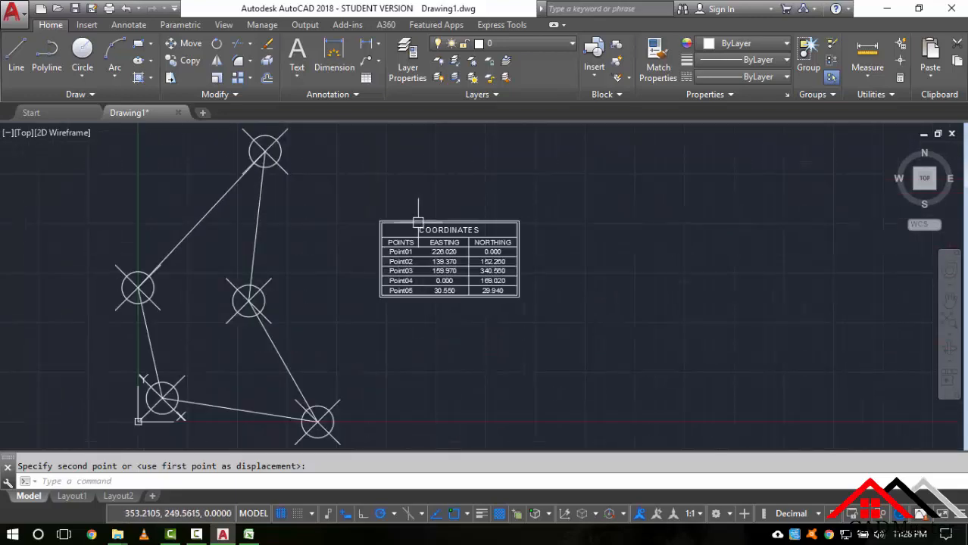
Reapply the circled-cross point style at 5% size relative to screen with DDPTYPE to regenerate the vertex markers.
scroll(417, 222, up, 3)
scroll(409, 272, down, 3)
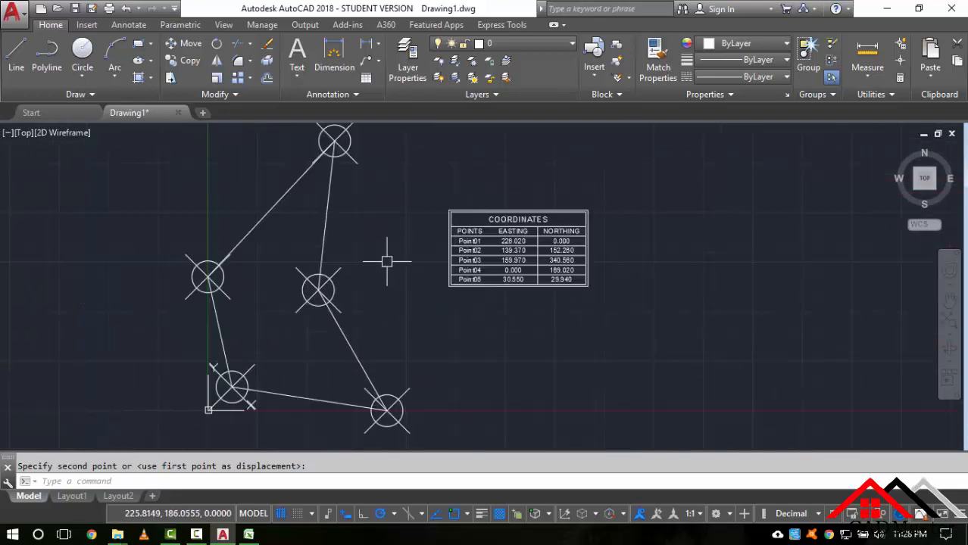
middle_drag(387, 261, 436, 268)
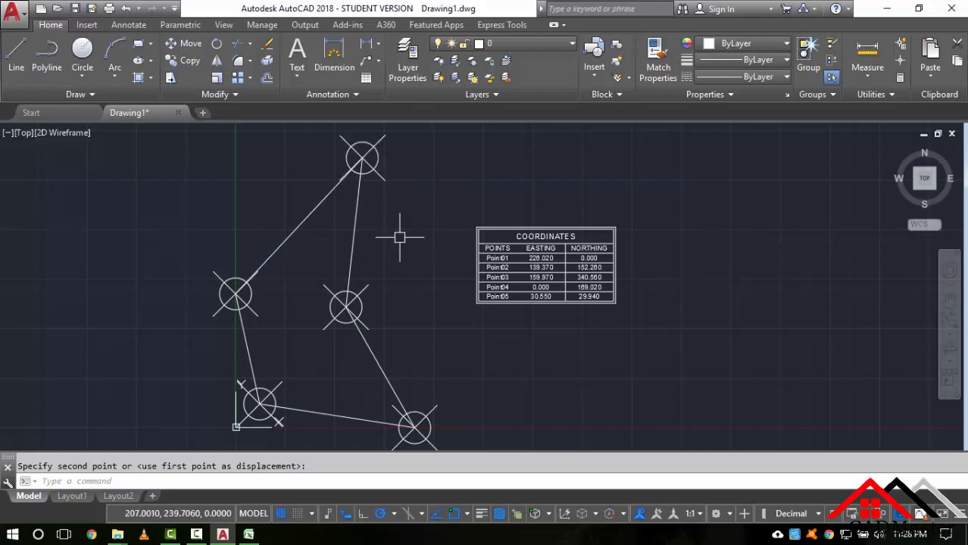
text(DDPTYPE)
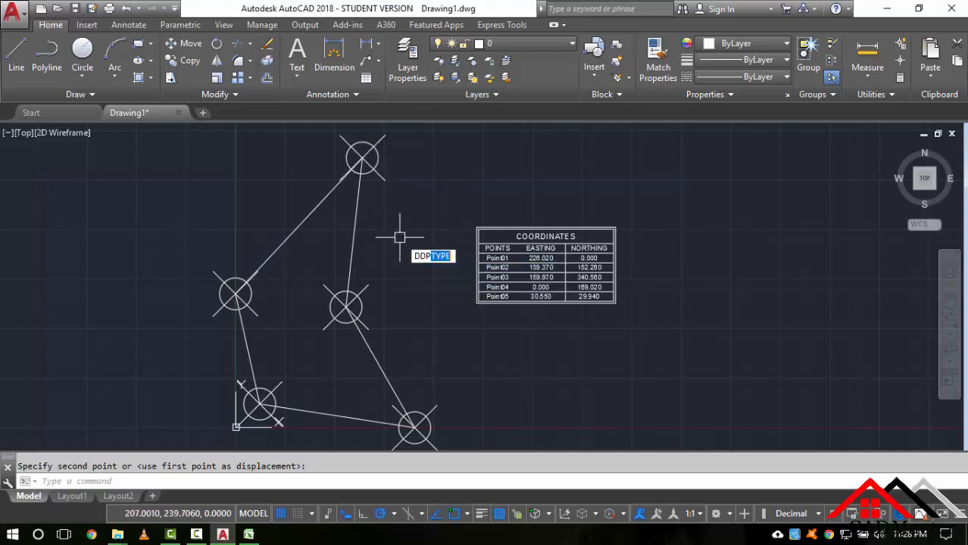
key(Return)
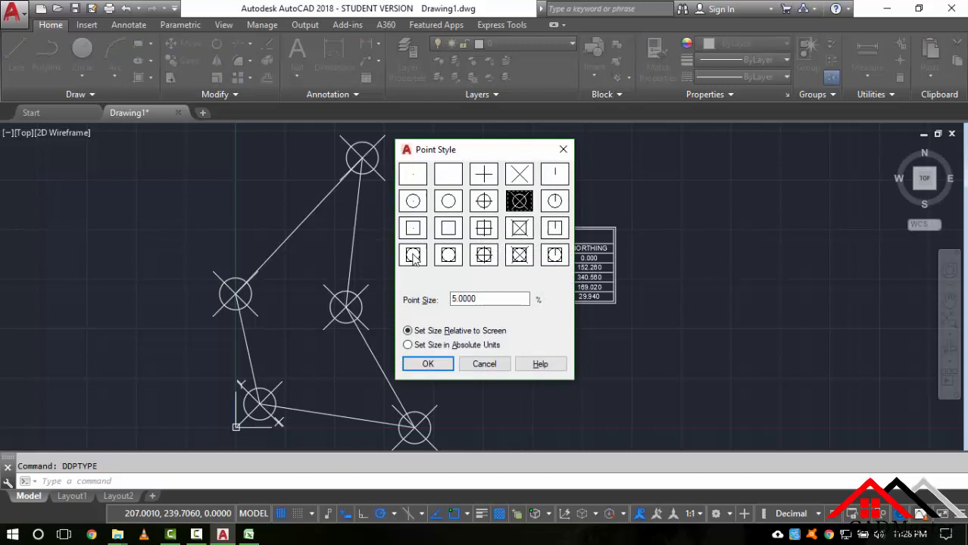
click(428, 365)
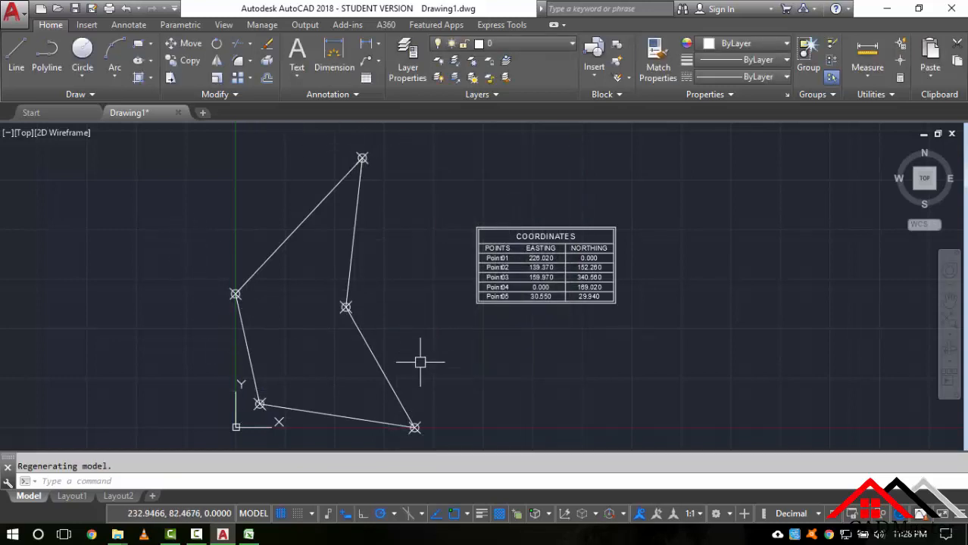
Examine the coordinates table's rows and its placement beside the polyline figure.
scroll(558, 280, up, 4)
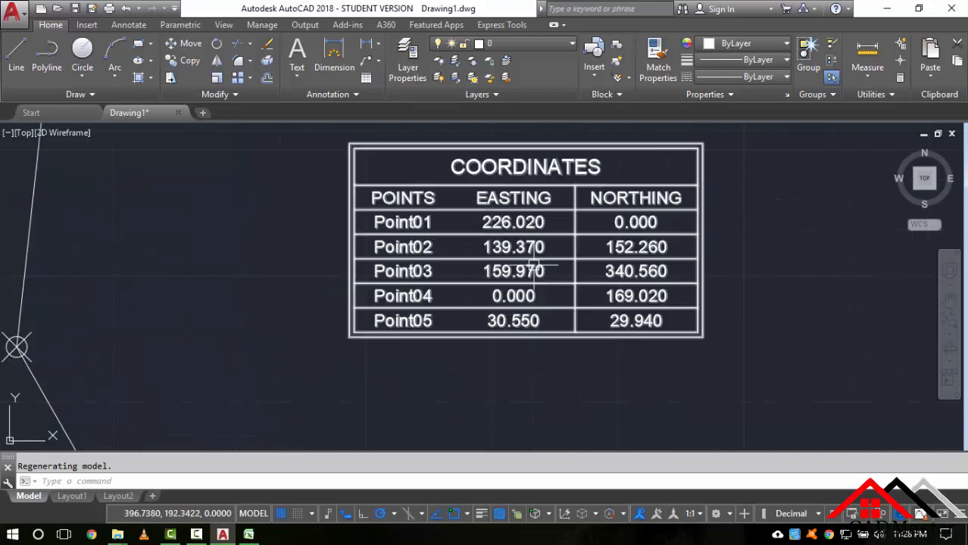
middle_drag(537, 236, 544, 262)
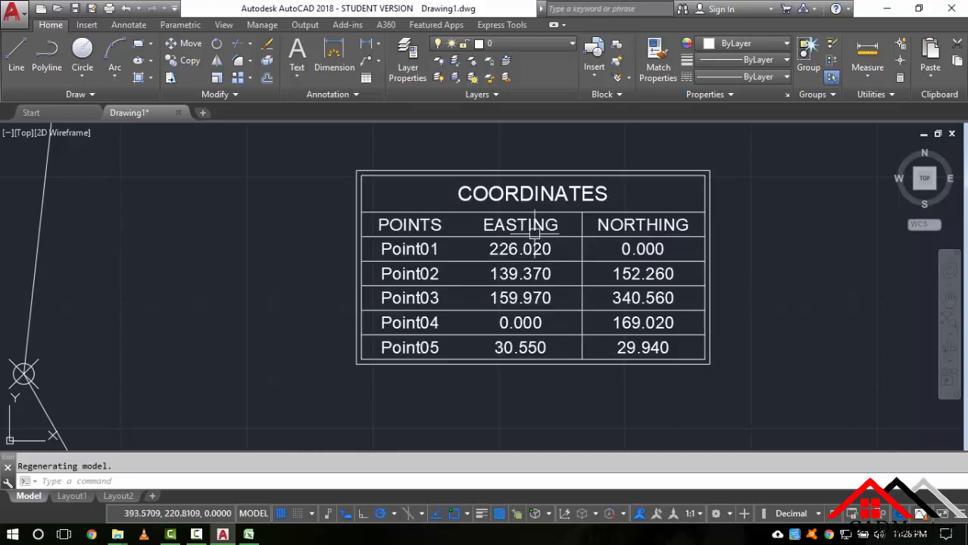
scroll(523, 224, down, 5)
middle_drag(382, 238, 445, 233)
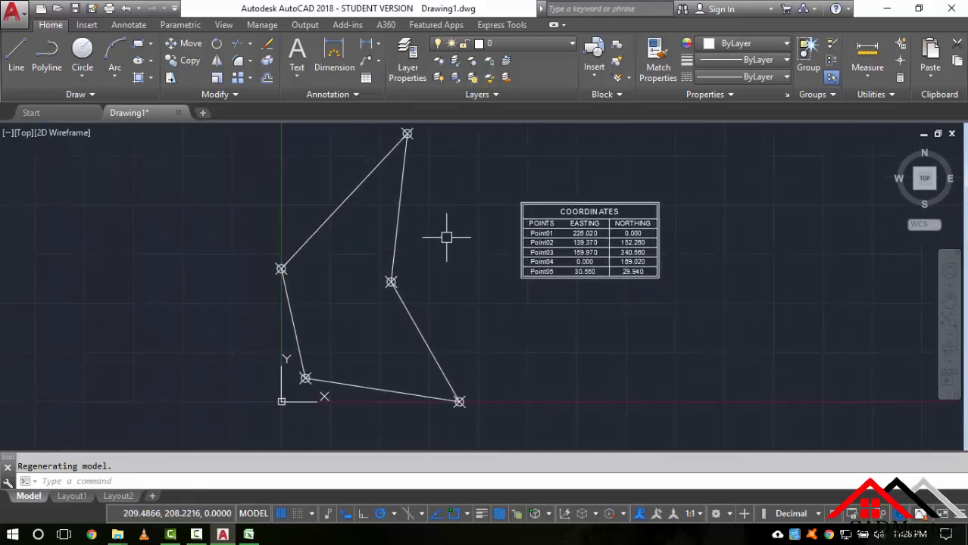